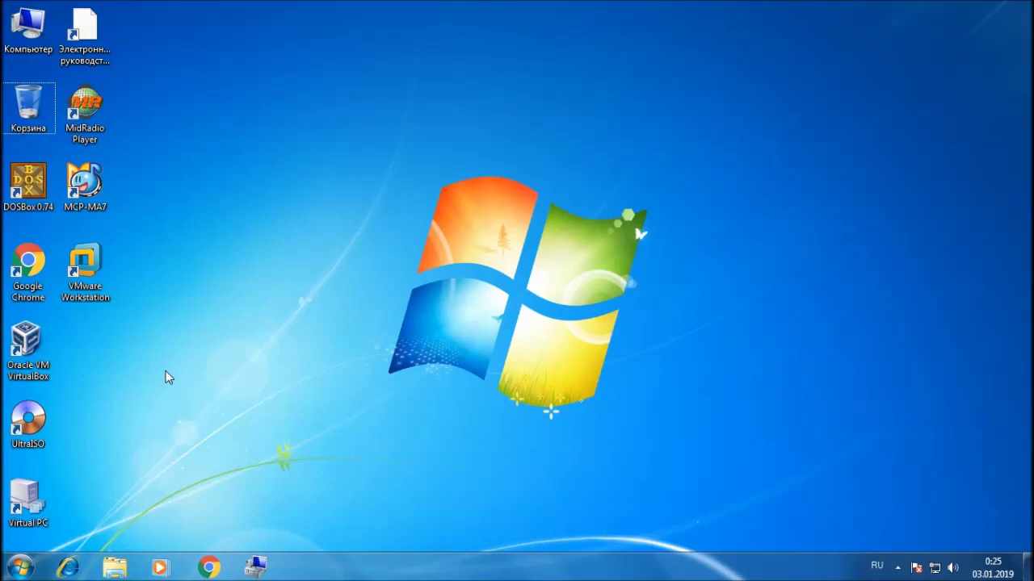
# Step: Launch Oracle VM VirtualBox and check its version information
pyautogui.click(40, 342)
pyautogui.doubleClick(40, 342)
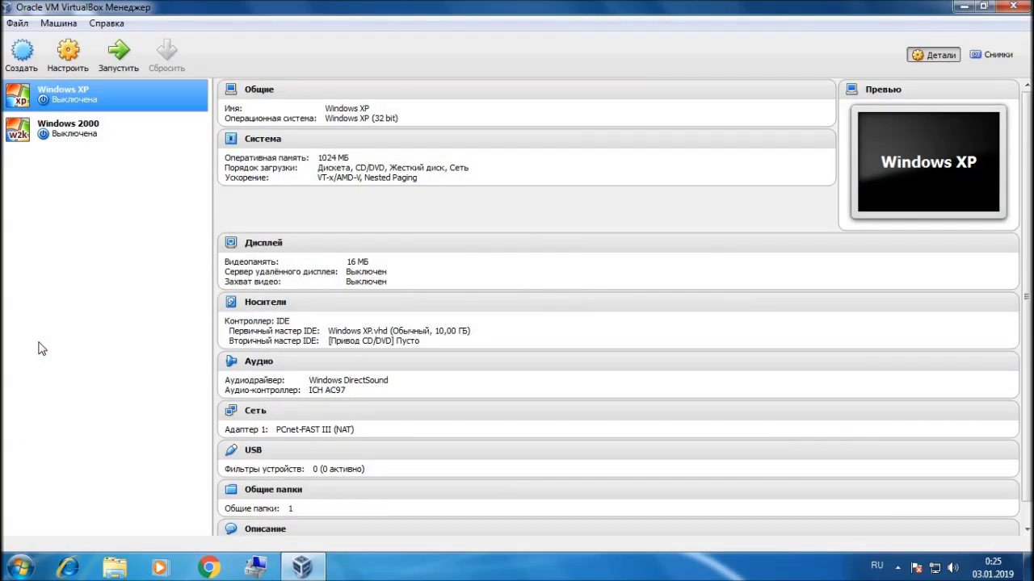
pyautogui.click(105, 24)
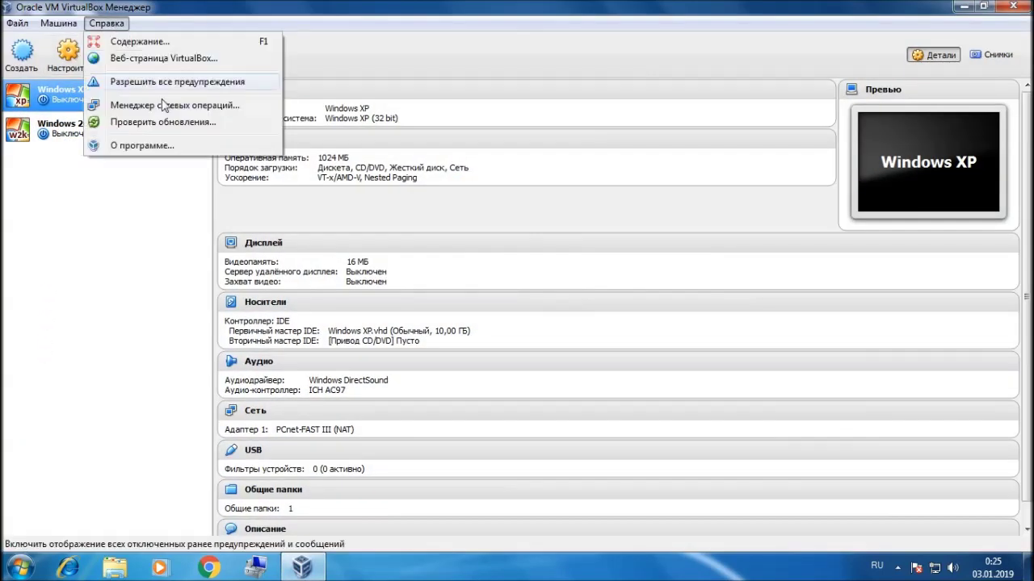
pyautogui.click(129, 143)
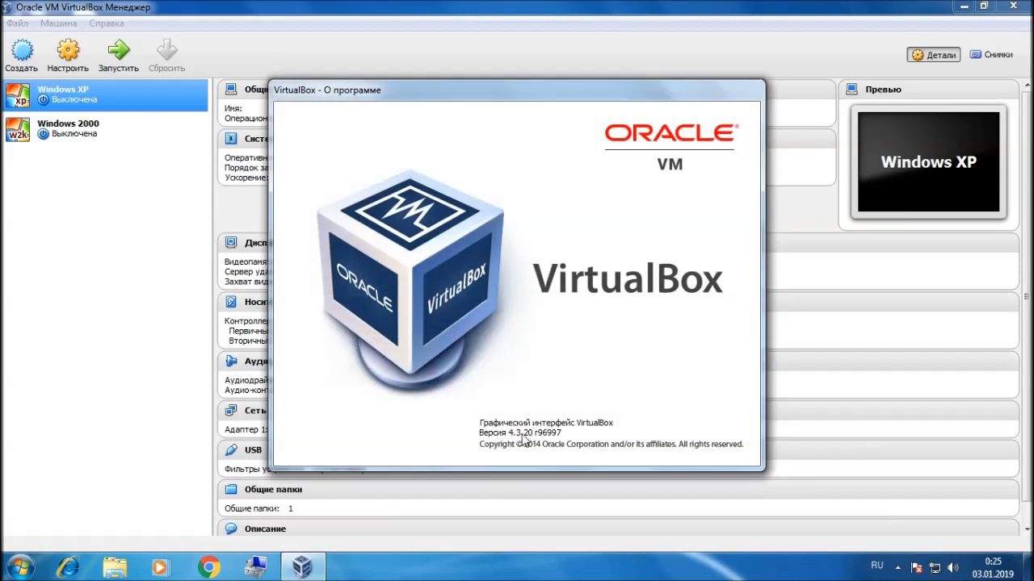
pyautogui.click(684, 45)
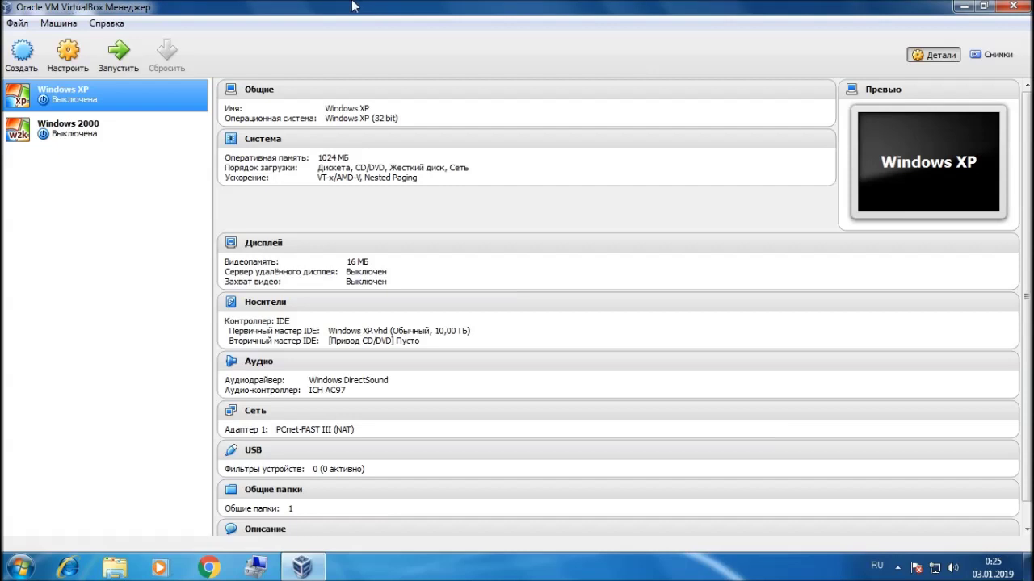
# Step: Start a new virtual machine named "Windows Vista Home Basic Build 5840" with the version Windows Vista (32 bit)
pyautogui.click(21, 65)
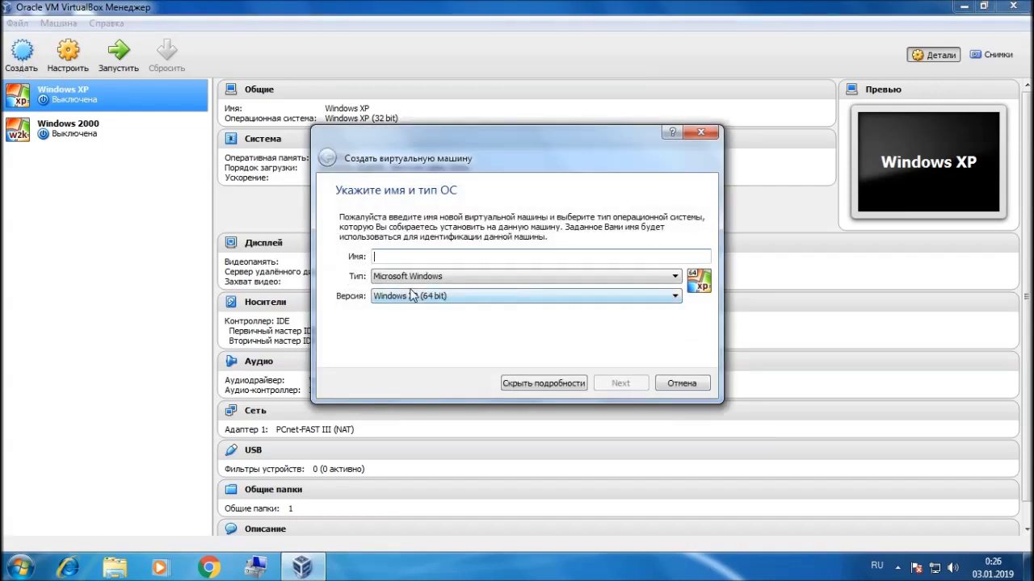
pyautogui.click(416, 296)
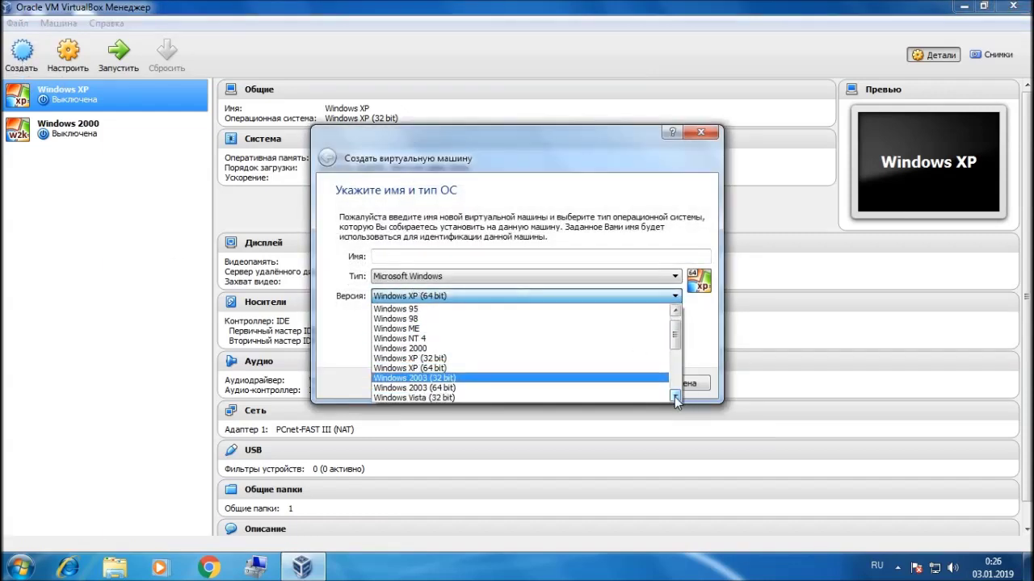
pyautogui.click(453, 399)
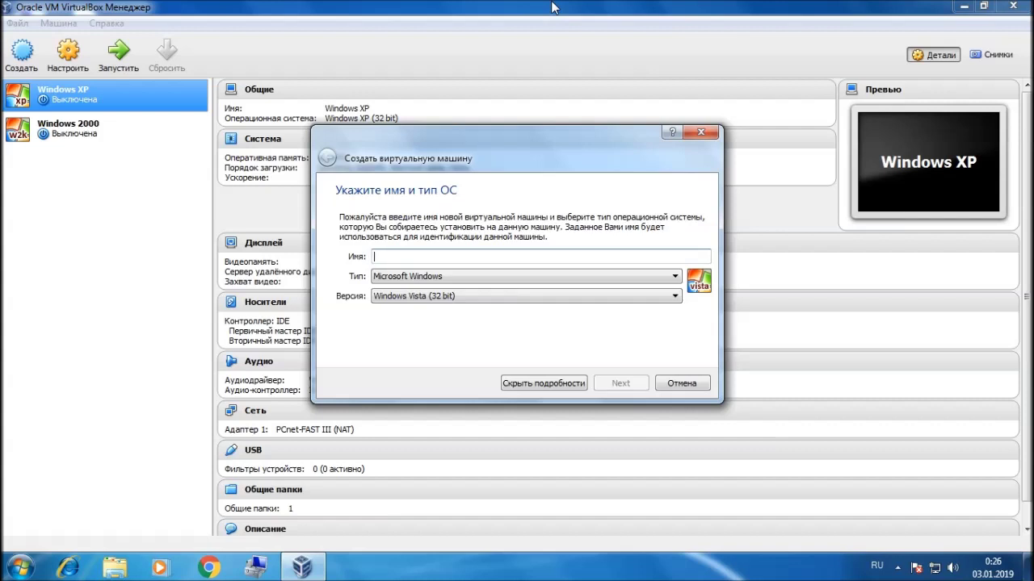
pyautogui.hotkey('alt', 'shift')
pyautogui.write('Wi')
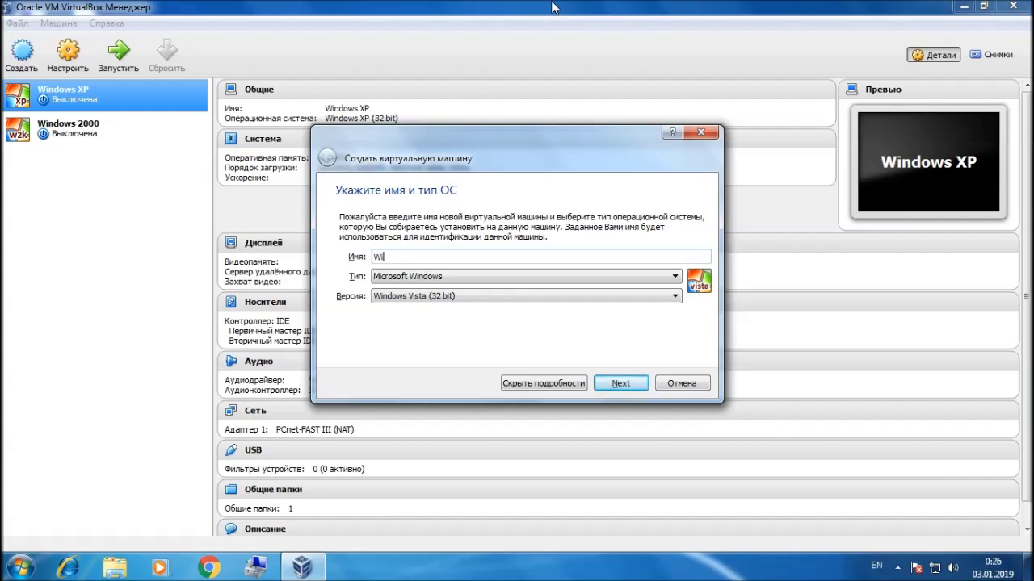
pyautogui.write('ndows Vista Home Basic Build ')
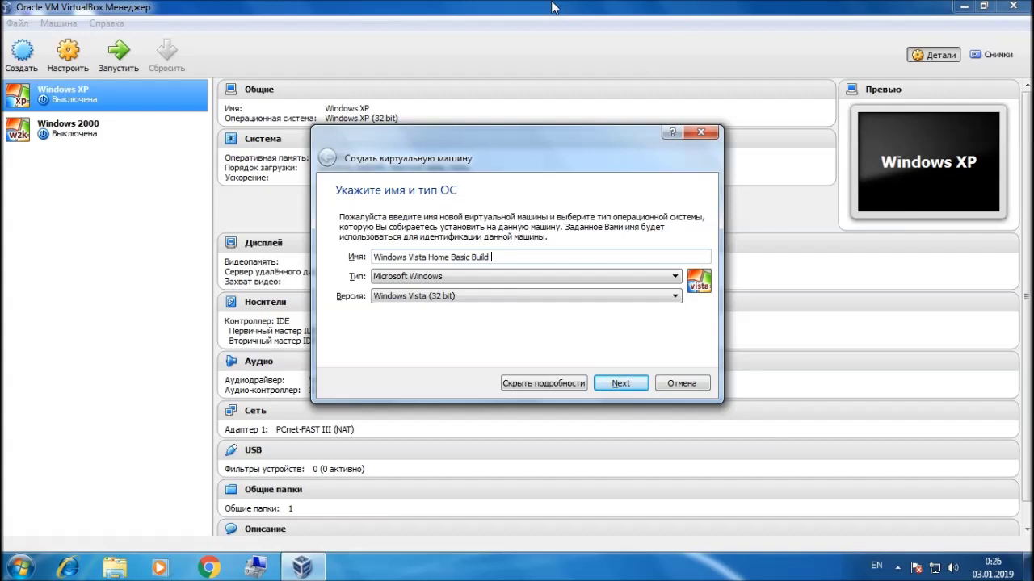
pyautogui.write('5840')
pyautogui.hotkey('alt', 'shift')
pyautogui.click(618, 385)
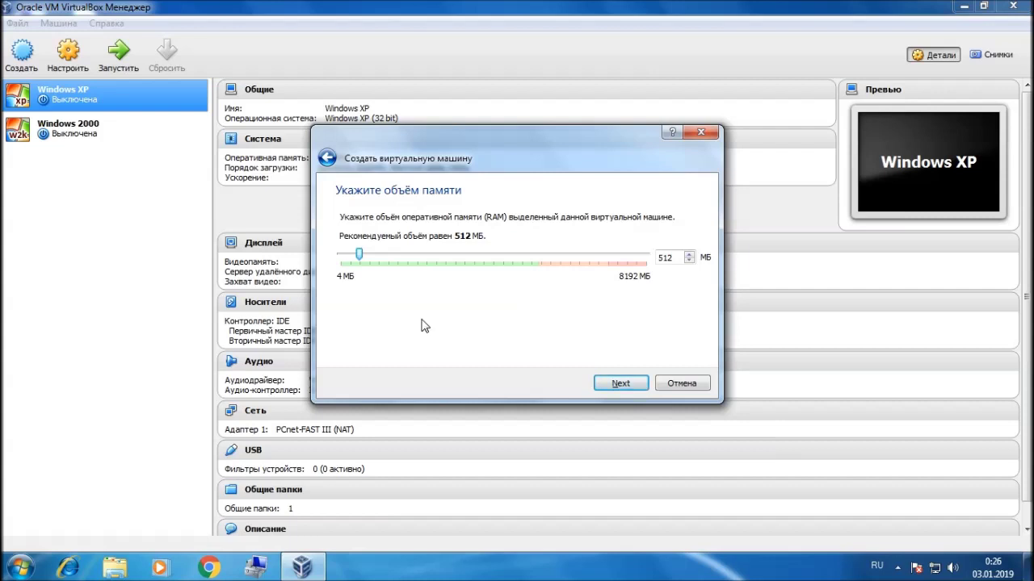
# Step: Allocate 1243 MB of memory and choose to create a new virtual hard disk in VHD format
pyautogui.moveTo(360, 257); pyautogui.dragTo(387, 258)
pyautogui.click(620, 385)
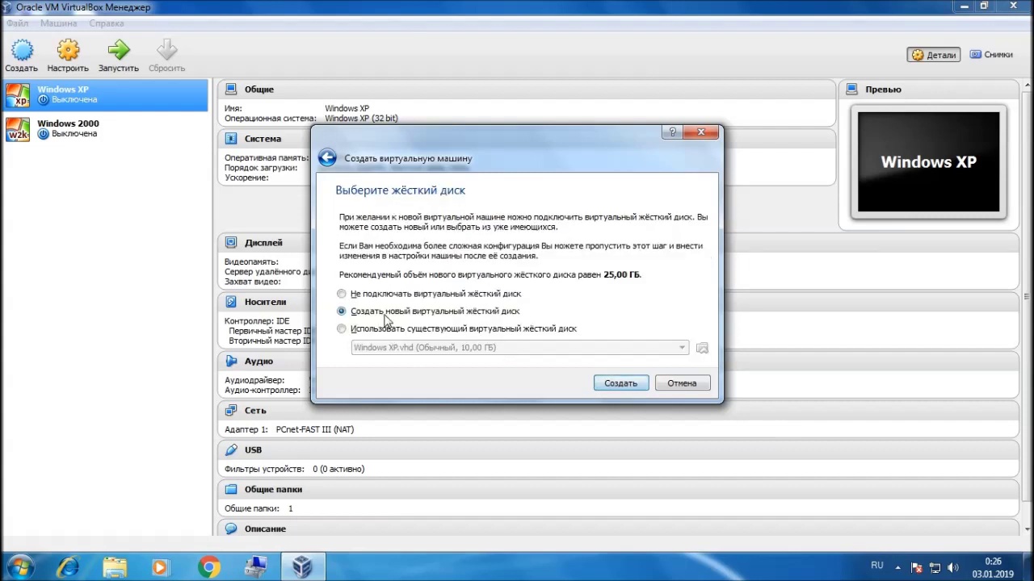
pyautogui.click(642, 385)
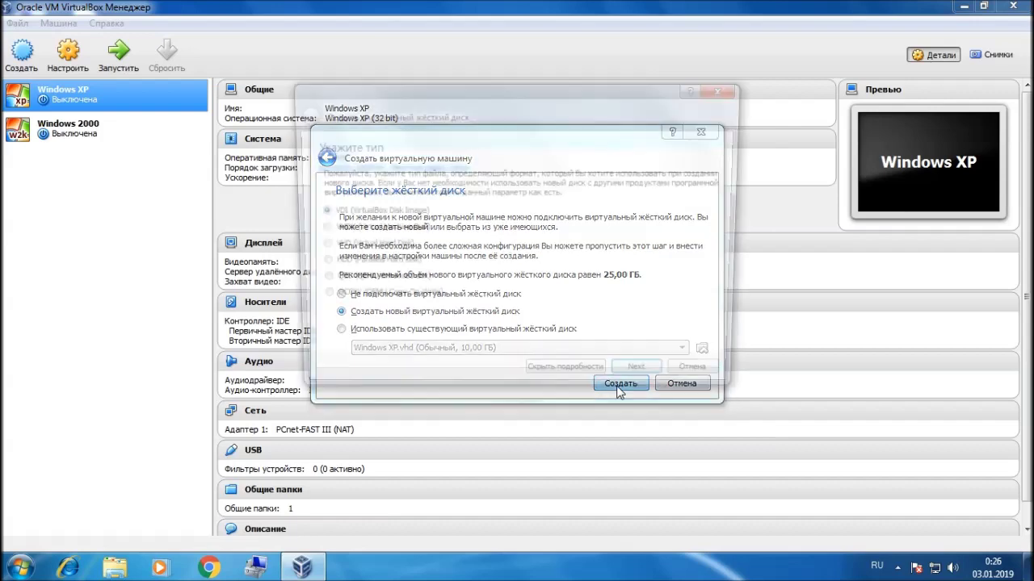
pyautogui.click(315, 248)
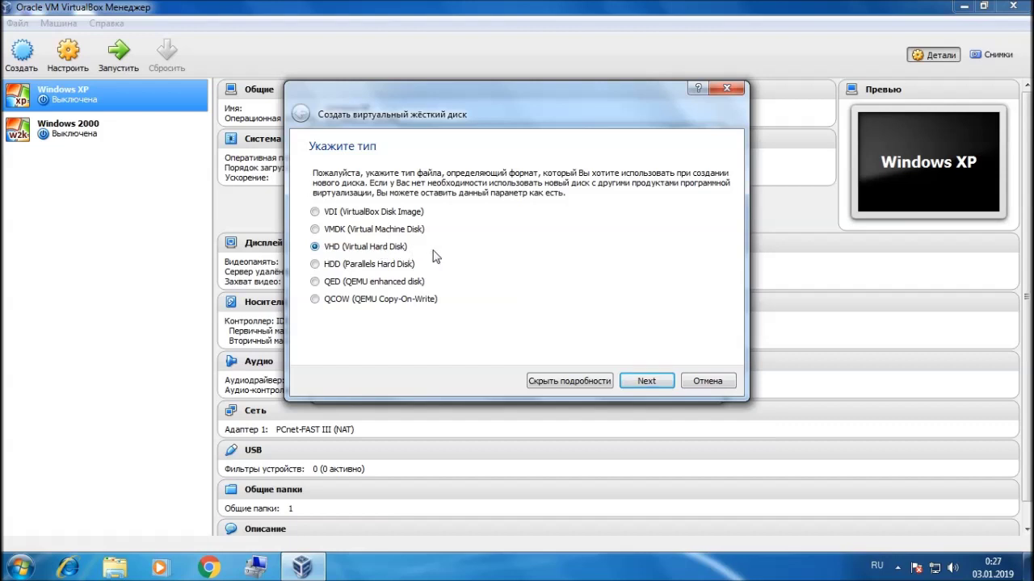
pyautogui.click(656, 384)
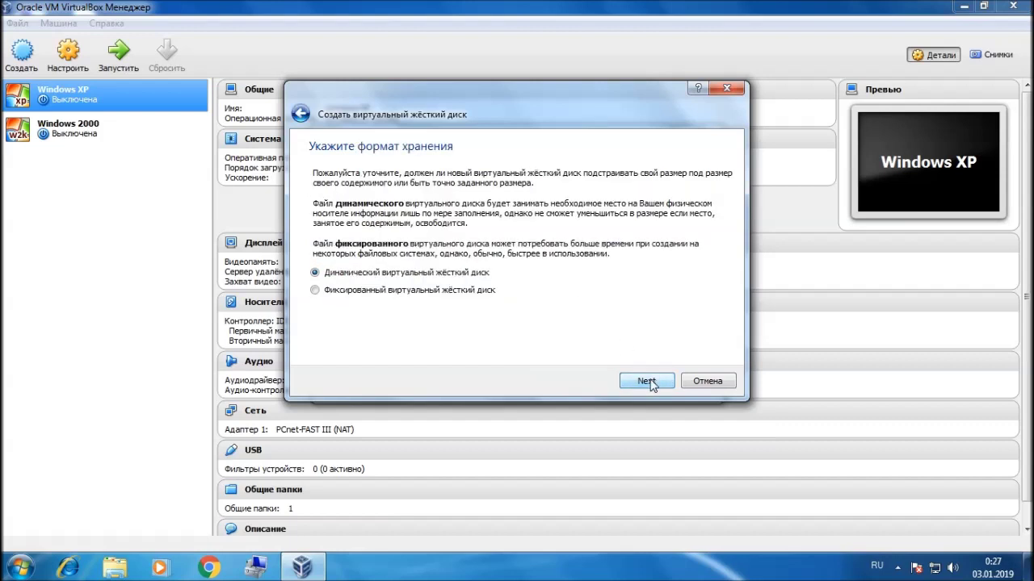
pyautogui.click(387, 294)
pyautogui.click(645, 382)
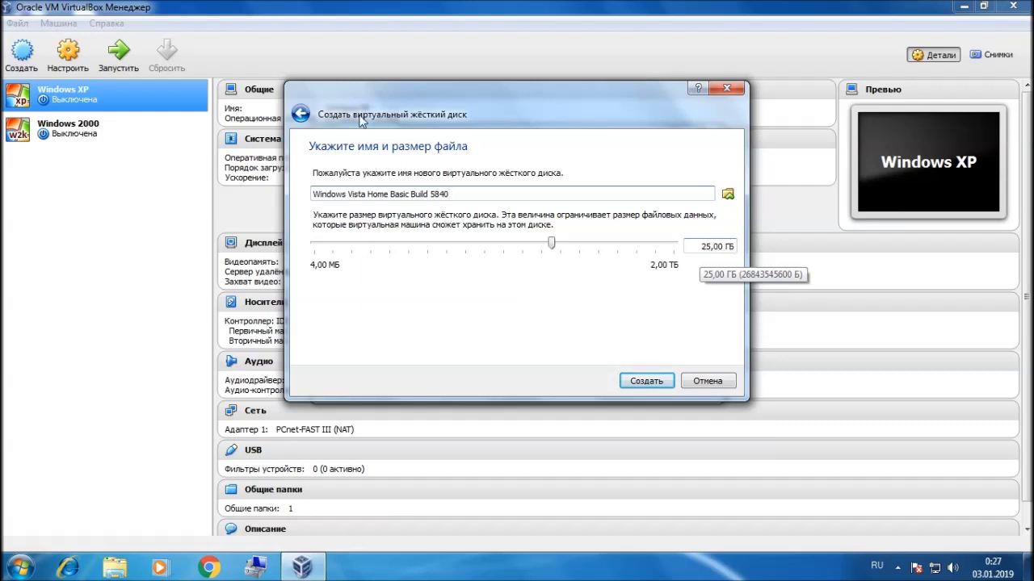
pyautogui.click(299, 115)
# Step: Create the virtual hard disk as a dynamic disk with a size of 25 GB
pyautogui.click(368, 275)
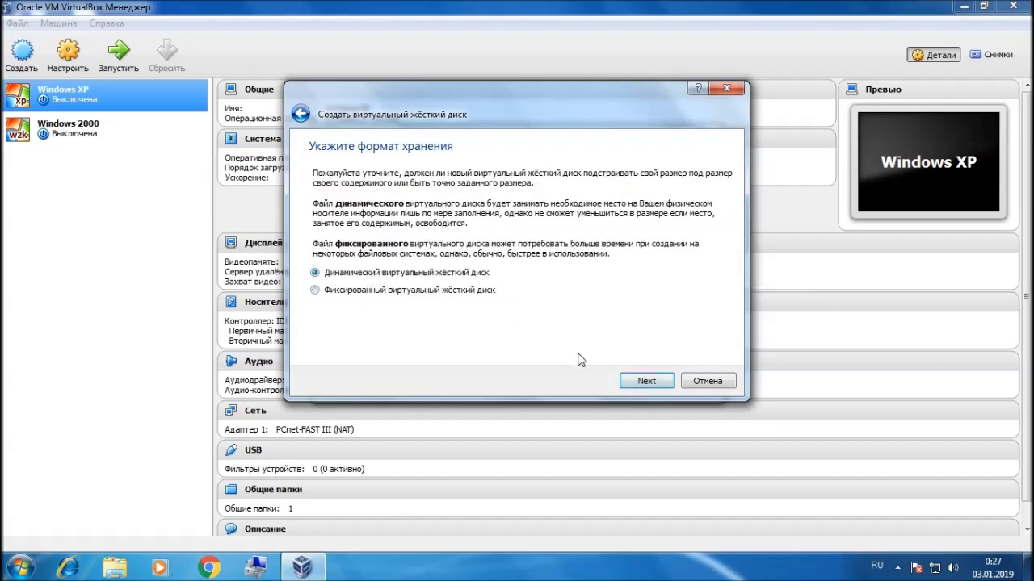
pyautogui.click(631, 380)
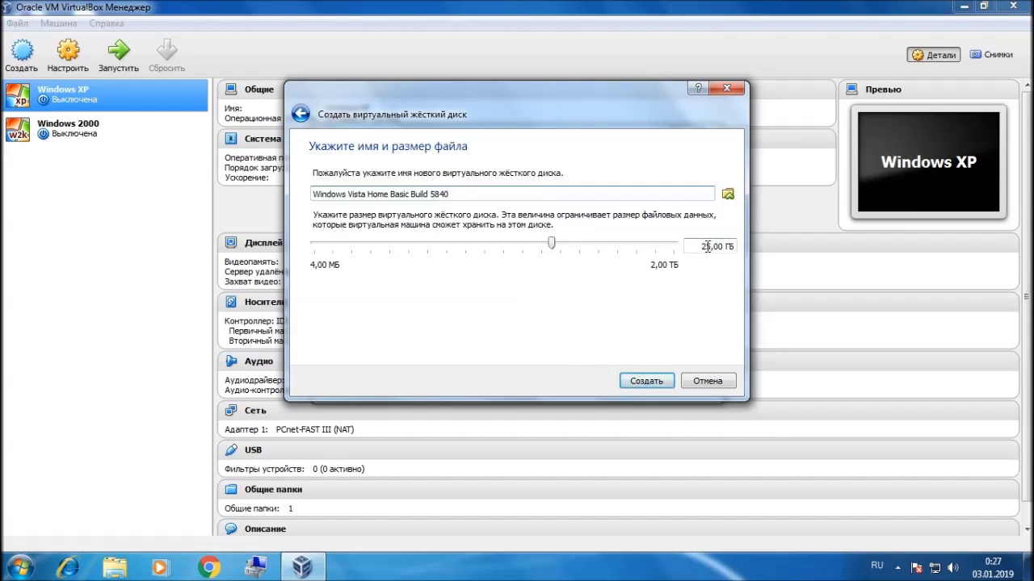
pyautogui.click(667, 384)
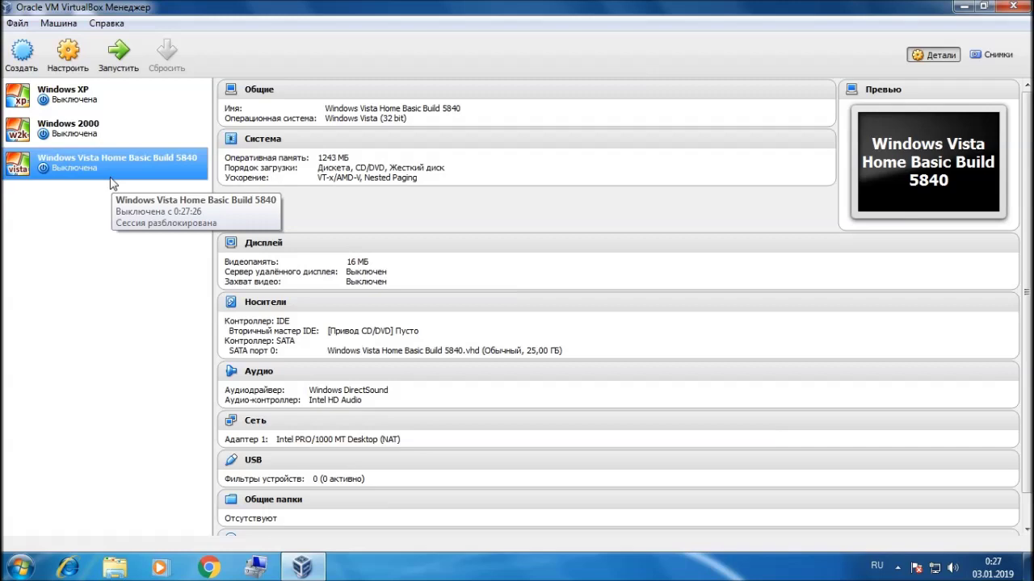
# Step: Enable network in the boot order of the new Vista machine's system settings
pyautogui.click(68, 53)
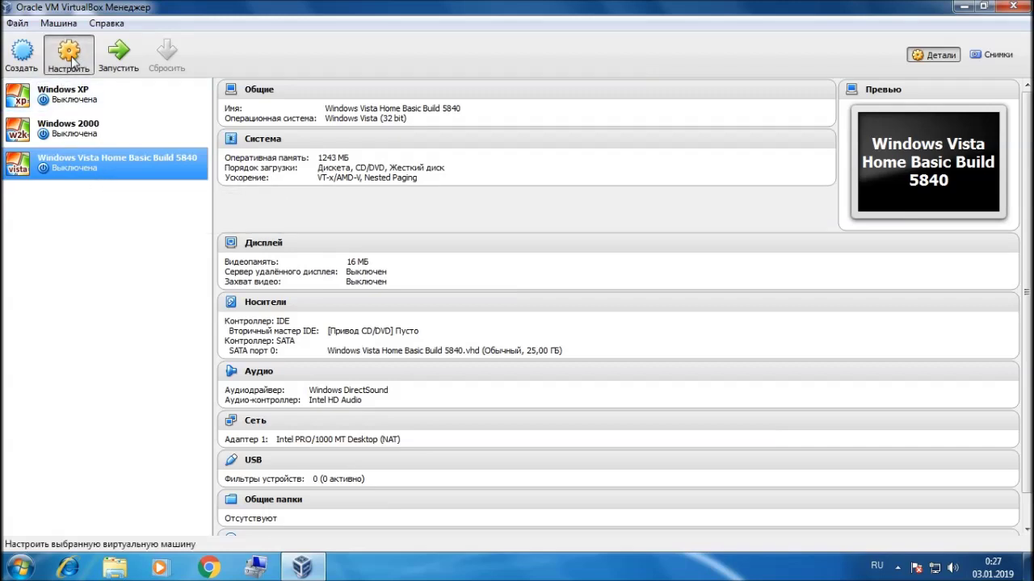
pyautogui.click(315, 150)
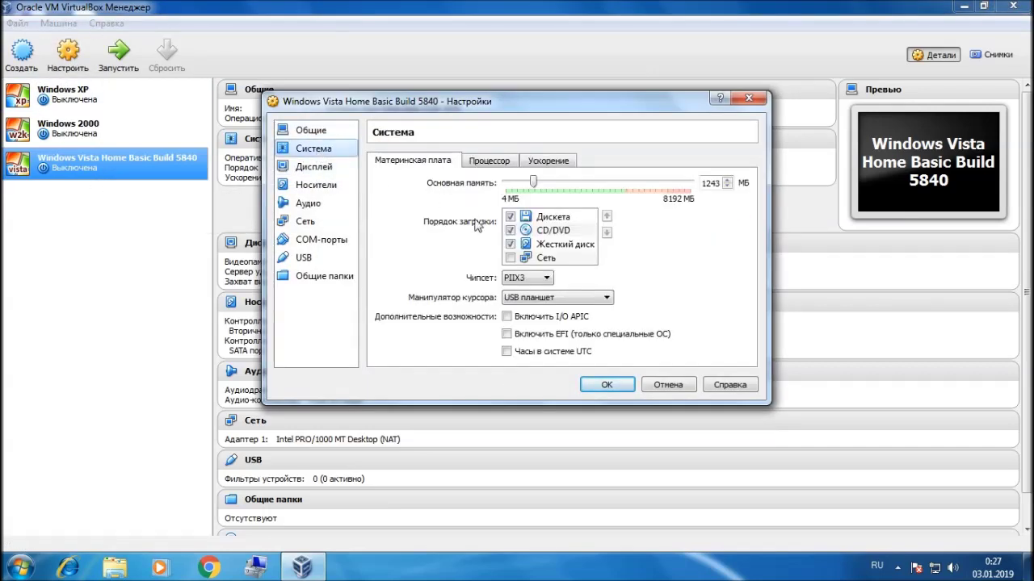
pyautogui.click(510, 258)
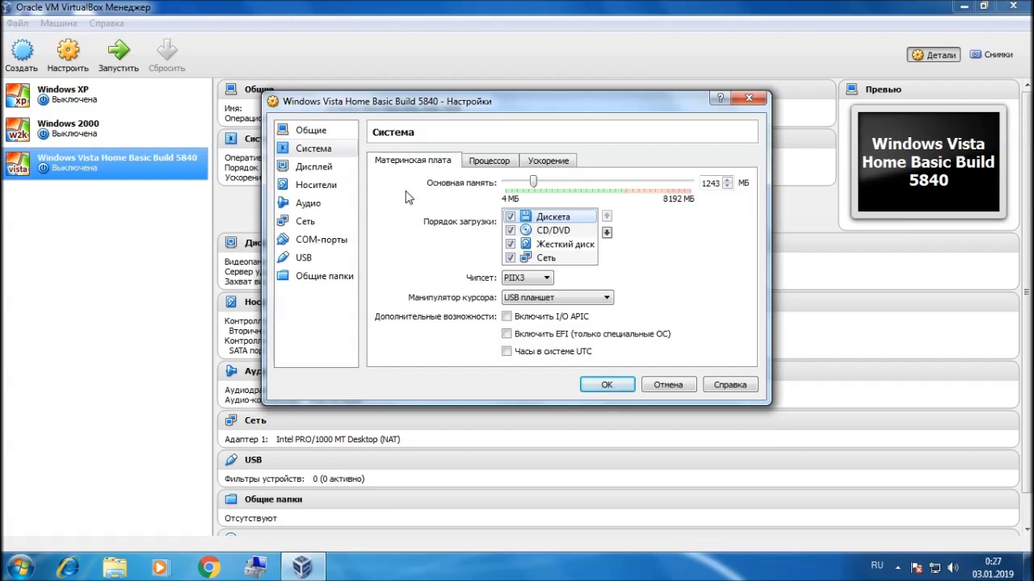
# Step: Insert the image vista_5840.16384.061018-1900_x86fre_client-LRMCFRE_EN_DVD.iso into the machine's empty IDE optical drive
pyautogui.click(335, 170)
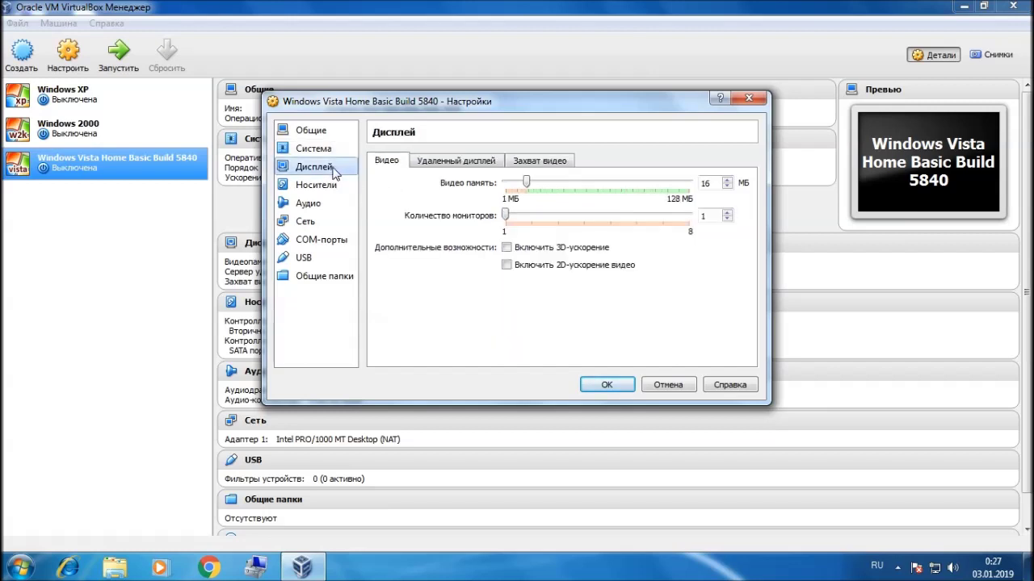
pyautogui.click(331, 188)
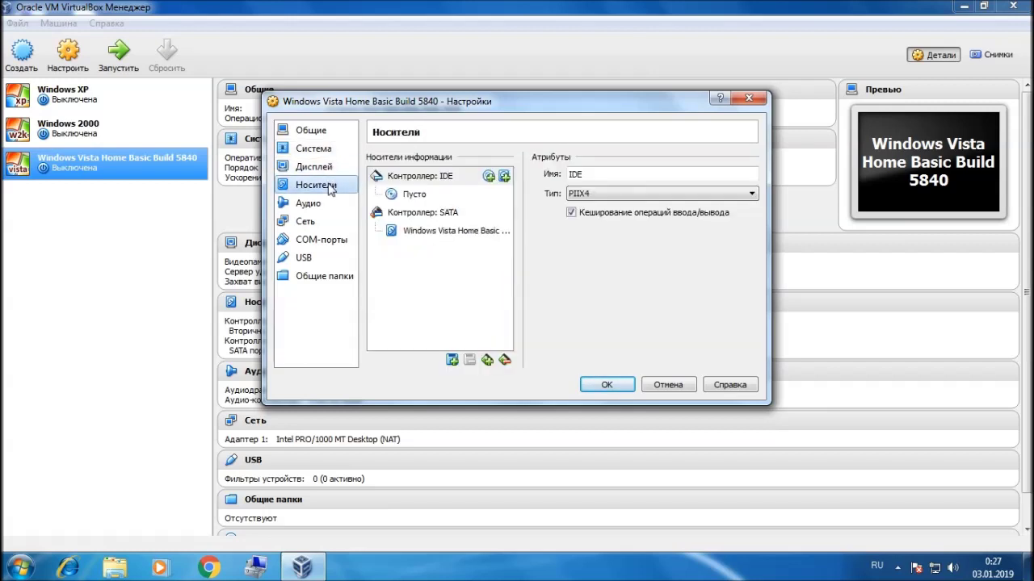
pyautogui.click(450, 198)
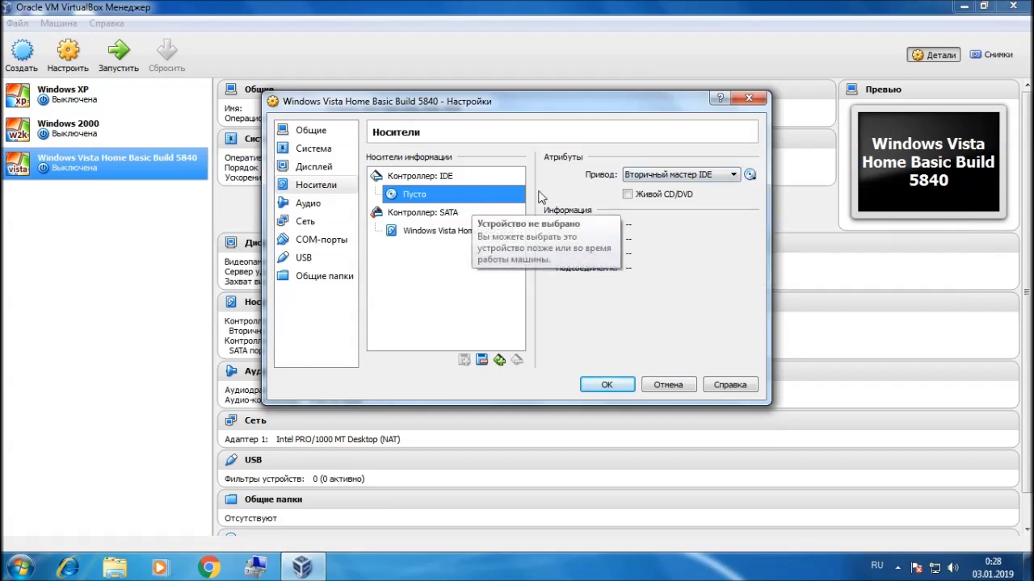
pyautogui.click(750, 174)
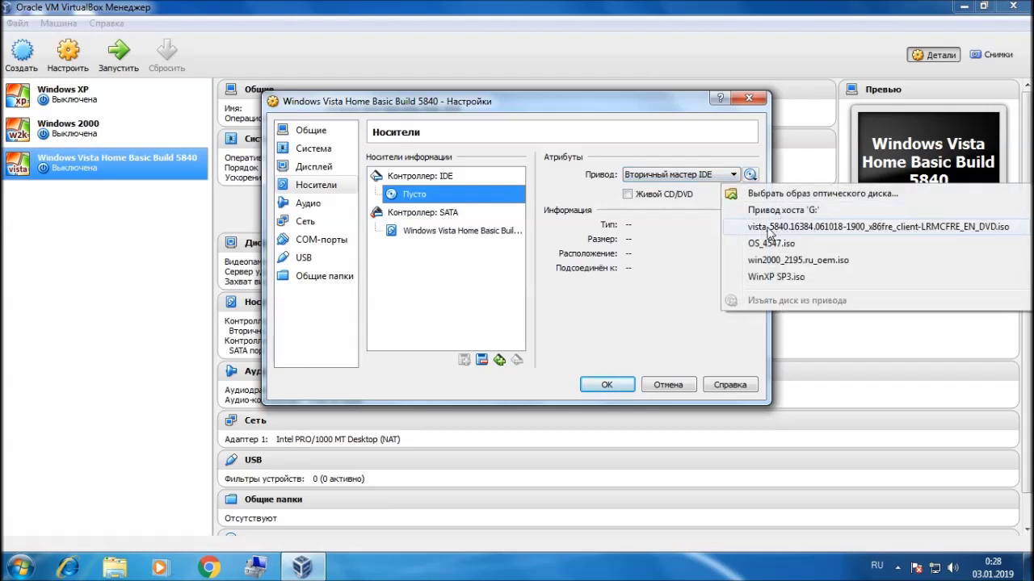
pyautogui.click(992, 232)
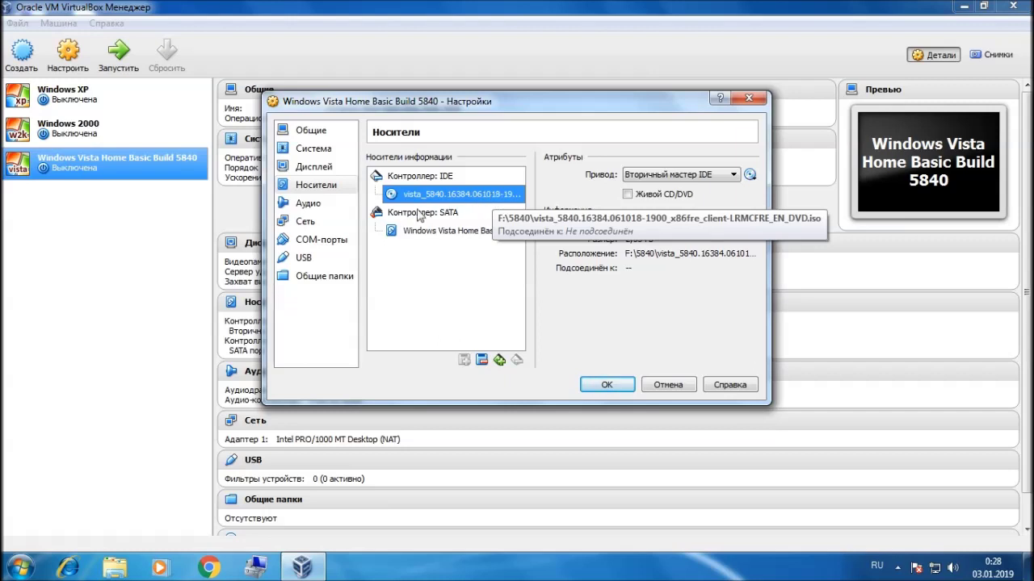
# Step: Review the audio, network, COM port, USB and shared folder settings and save the machine's configuration
pyautogui.click(315, 203)
pyautogui.click(329, 224)
pyautogui.click(330, 239)
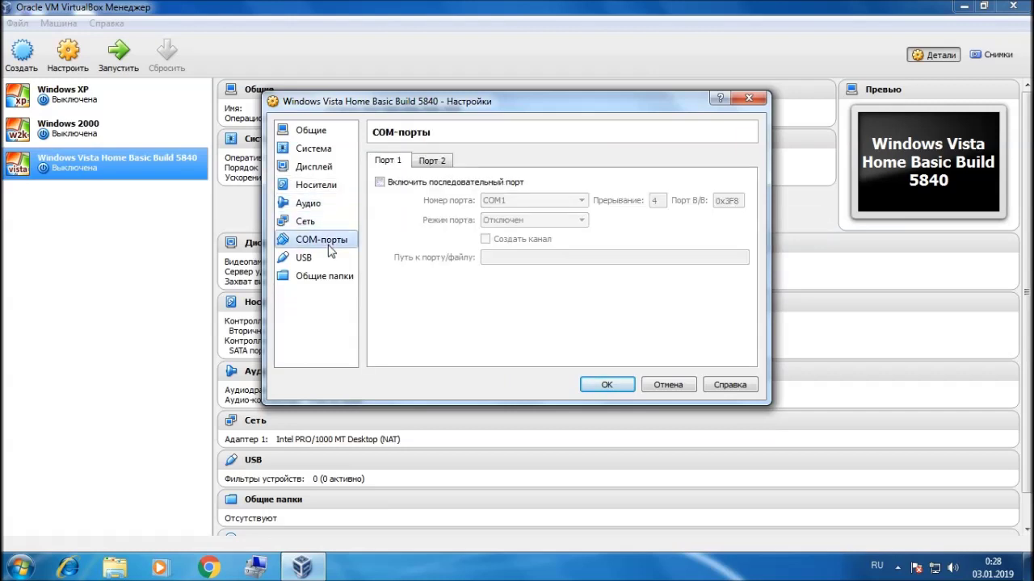
pyautogui.click(329, 258)
pyautogui.click(328, 277)
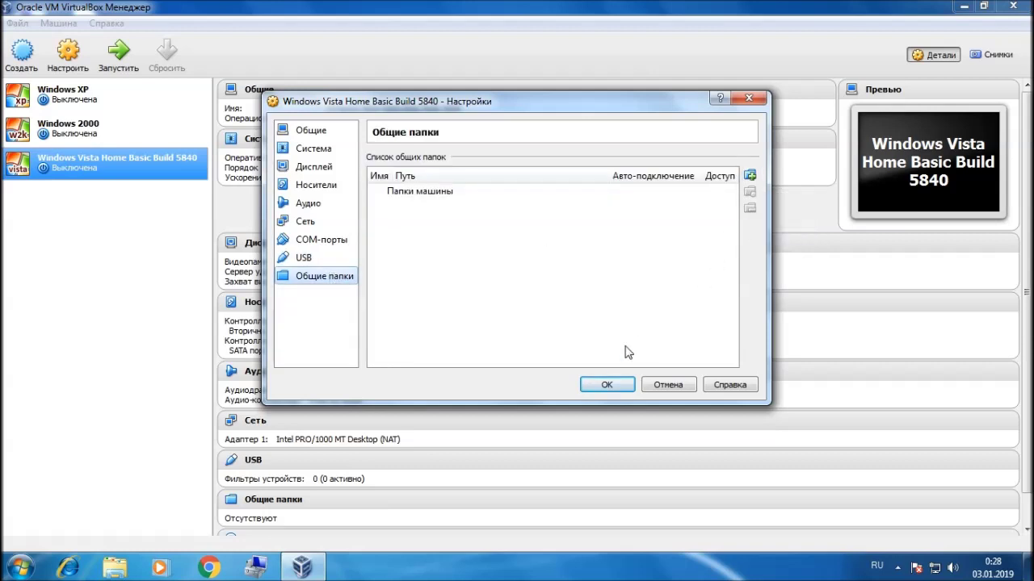
pyautogui.click(607, 384)
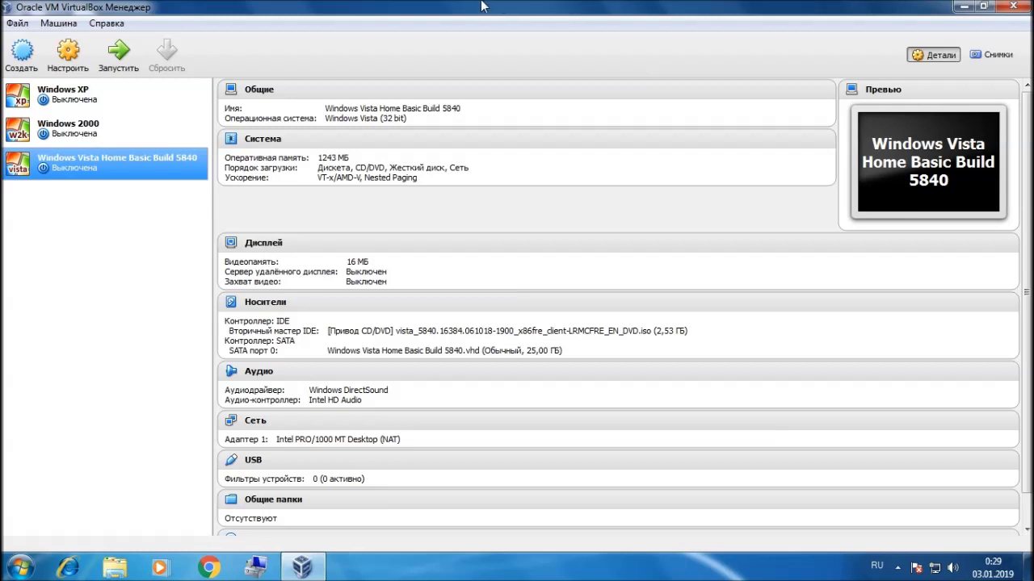
# Step: Start the Windows Vista Home Basic Build 5840 machine, minimize the manager and maximize the machine's window
pyautogui.click(129, 55)
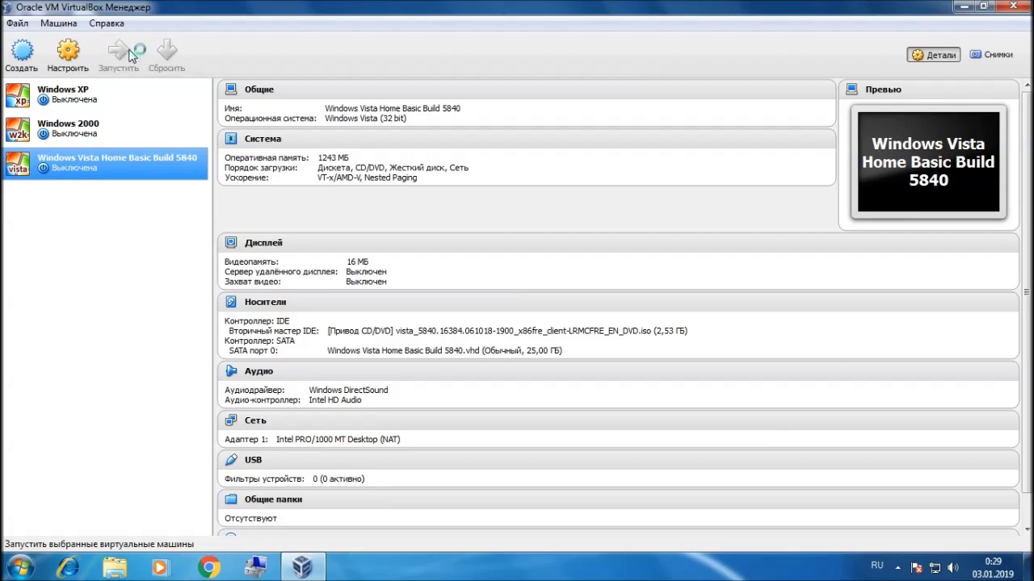
pyautogui.click(958, 8)
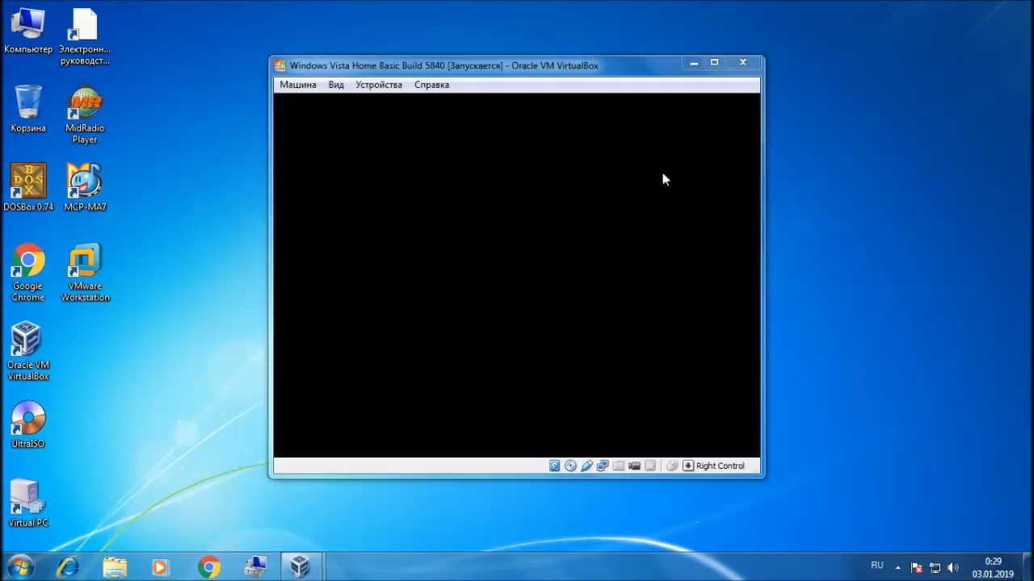
pyautogui.click(714, 63)
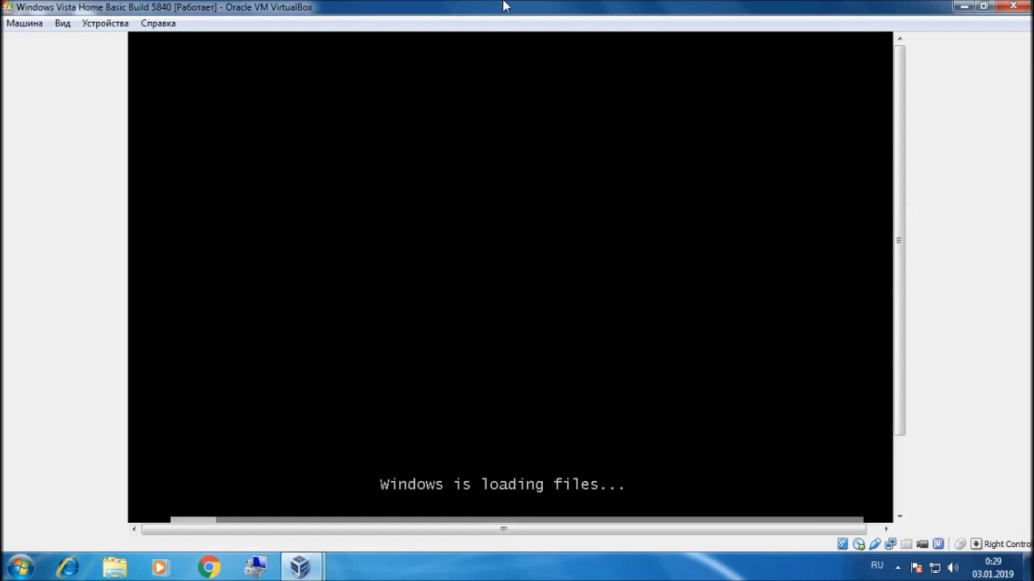
# Step: Disable mouse integration for the running Vista virtual machine
pyautogui.moveTo(899, 131); pyautogui.dragTo(899, 218)
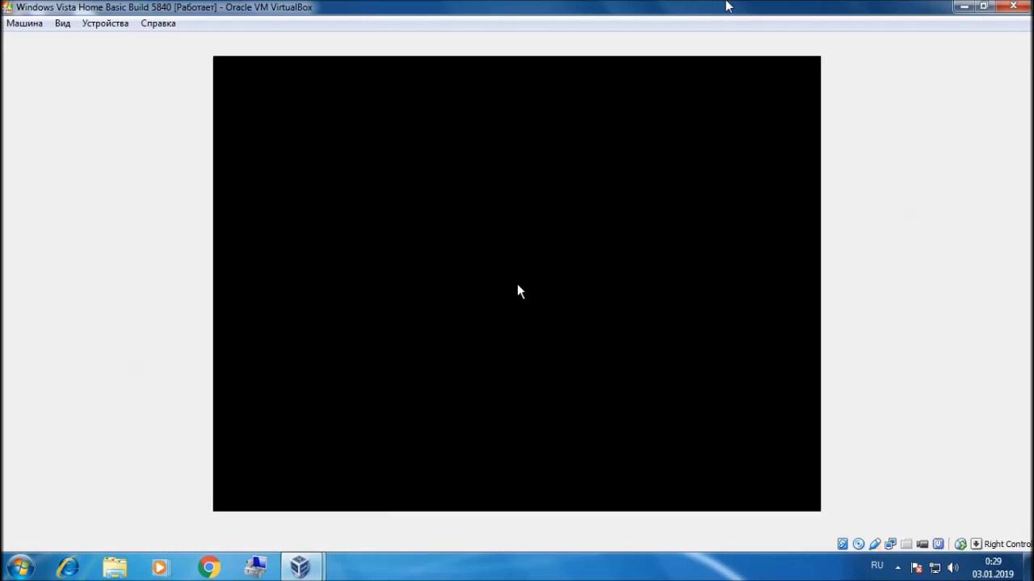
pyautogui.click(12, 24)
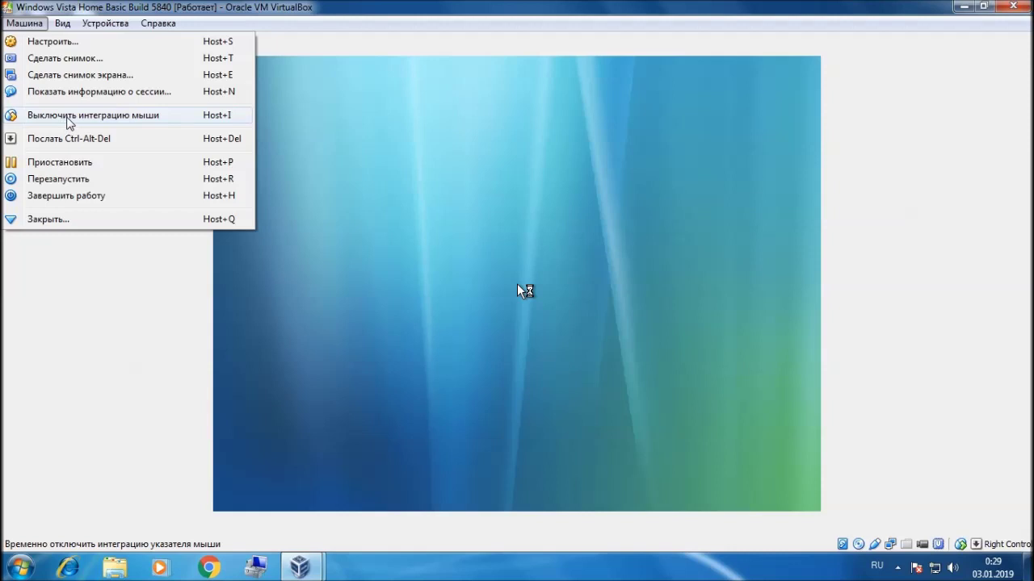
pyautogui.click(68, 116)
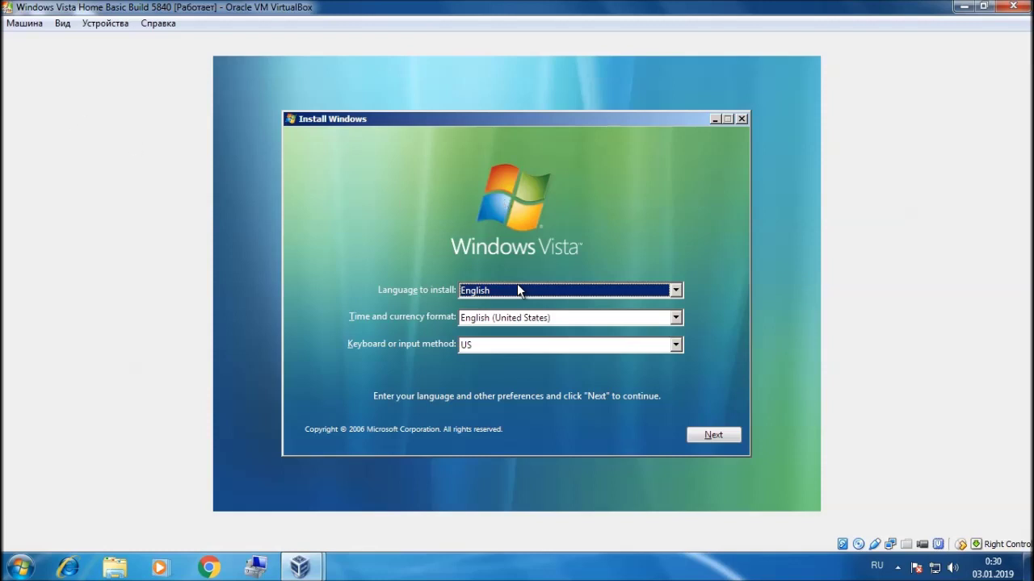
# Step: Keep English as the installation language, set the time and currency format to Russian (Russia) with the Russian keyboard, and continue
pyautogui.click(515, 290)
pyautogui.click(513, 284)
pyautogui.click(676, 317)
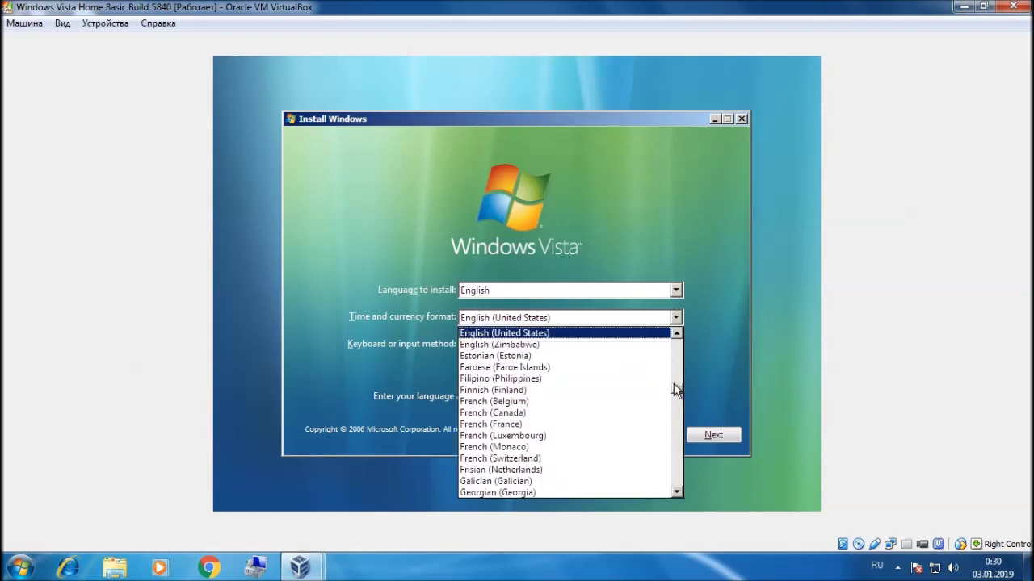
pyautogui.moveTo(677, 388); pyautogui.dragTo(677, 439)
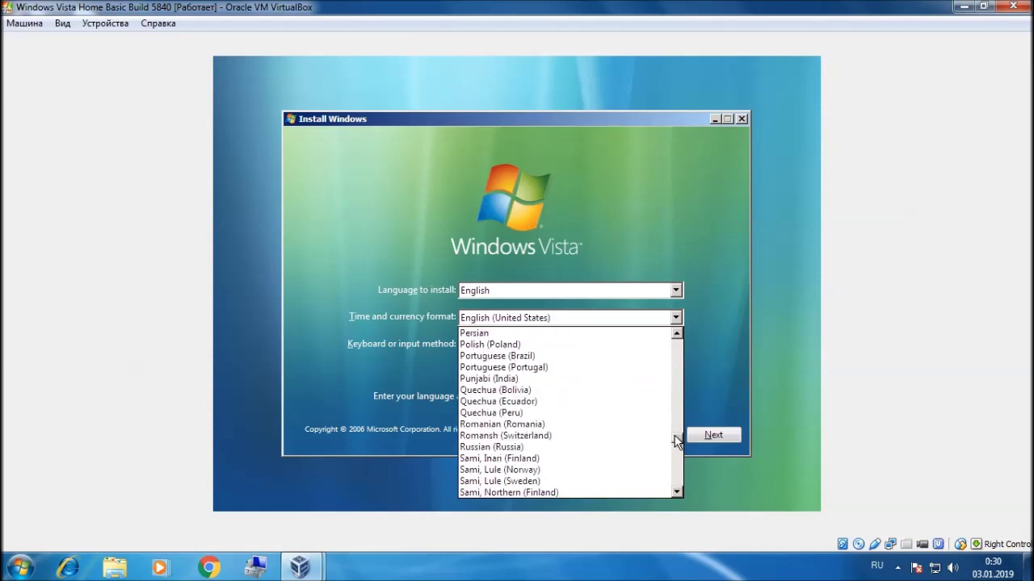
pyautogui.click(596, 449)
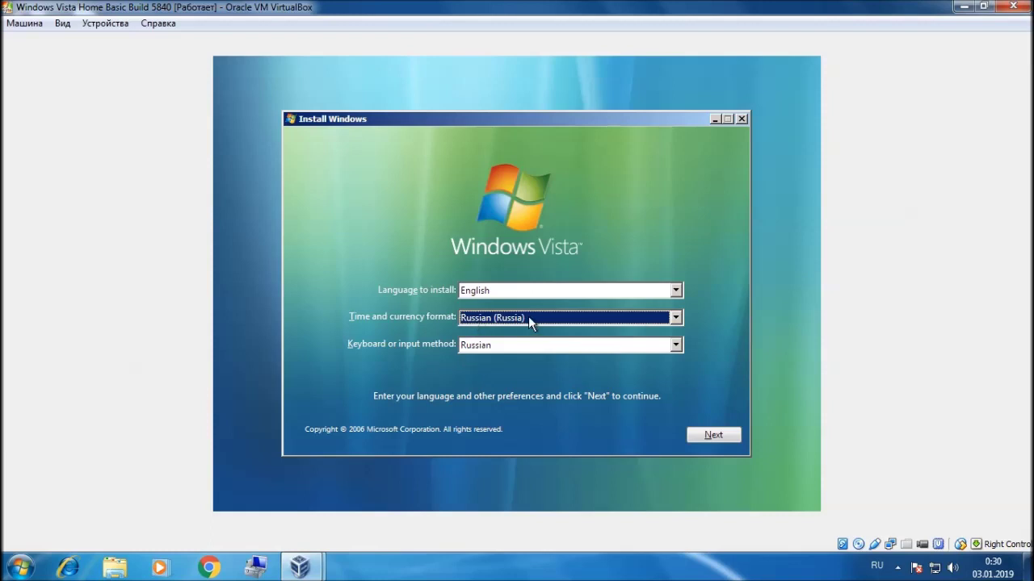
pyautogui.click(557, 348)
pyautogui.click(556, 346)
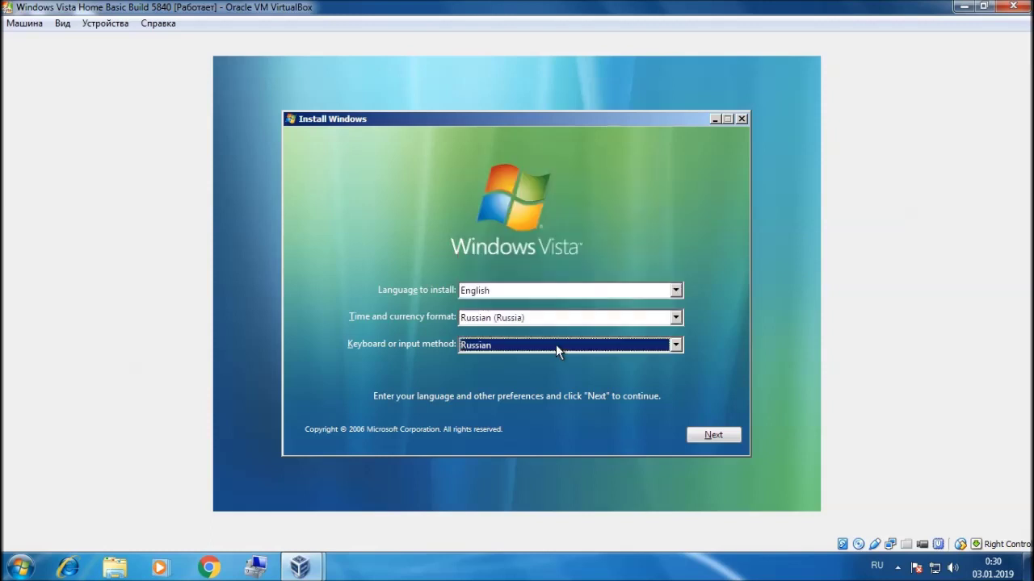
pyautogui.click(712, 437)
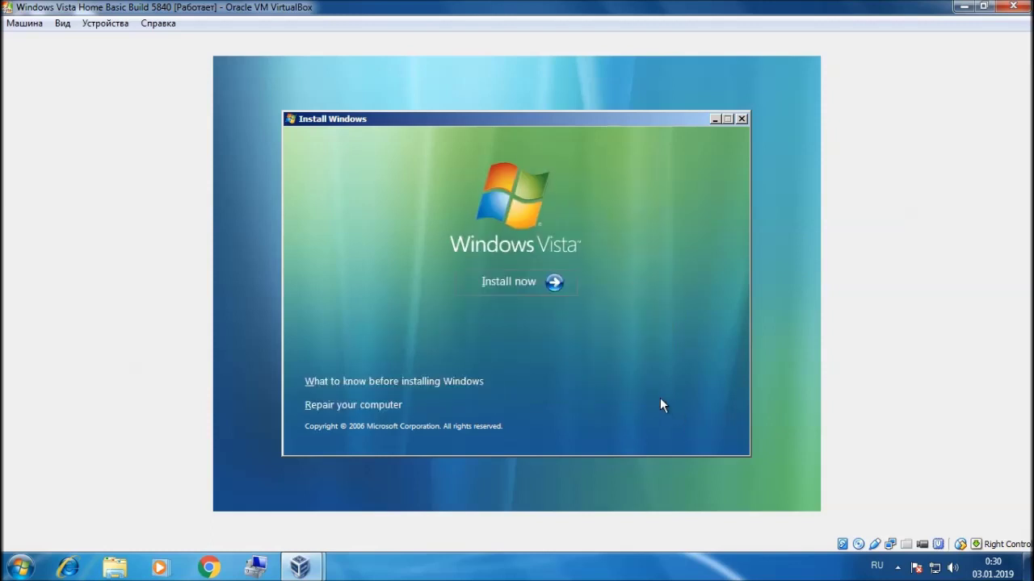
# Step: Start the Windows Vista installation and skip entering a product key
pyautogui.click(548, 281)
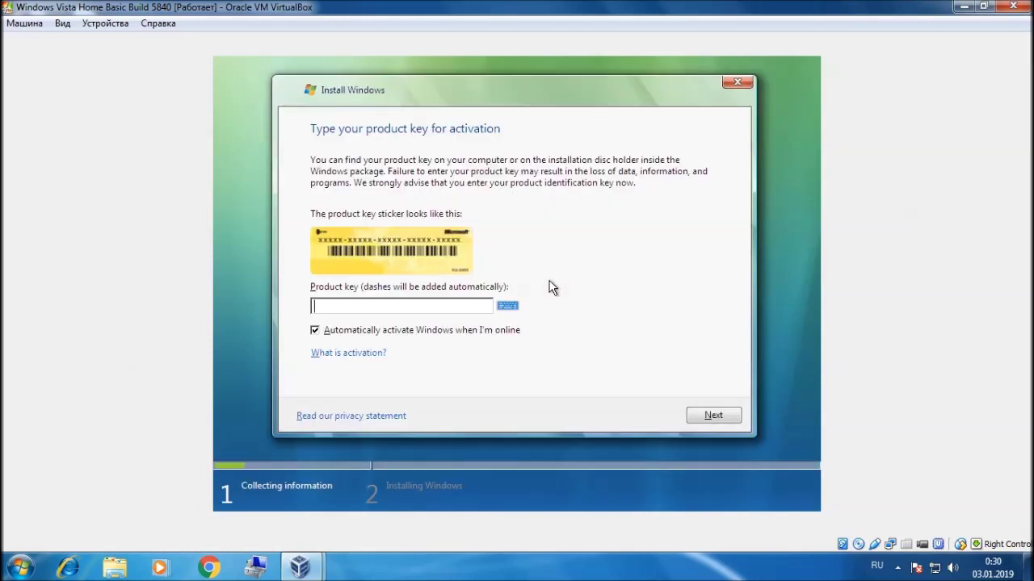
pyautogui.click(709, 415)
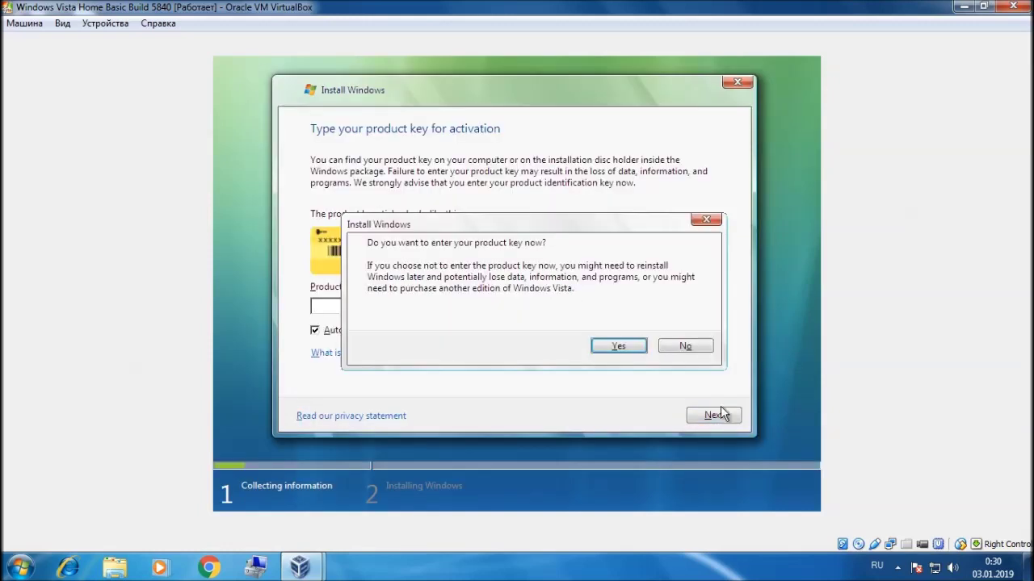
pyautogui.click(686, 346)
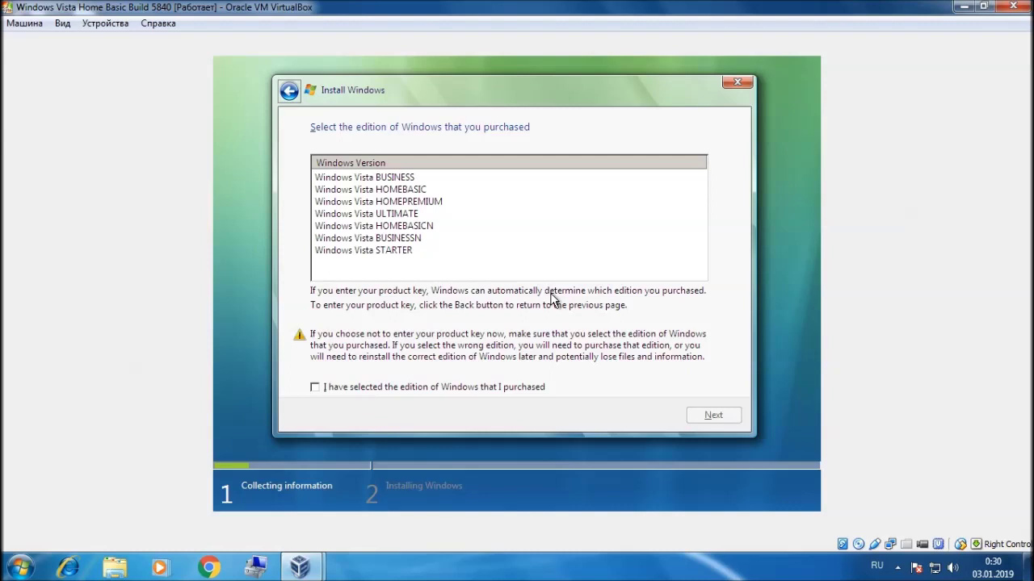
# Step: Look through the Windows Vista editions offered for installation, from BUSINESS down to STARTER
pyautogui.click(428, 179)
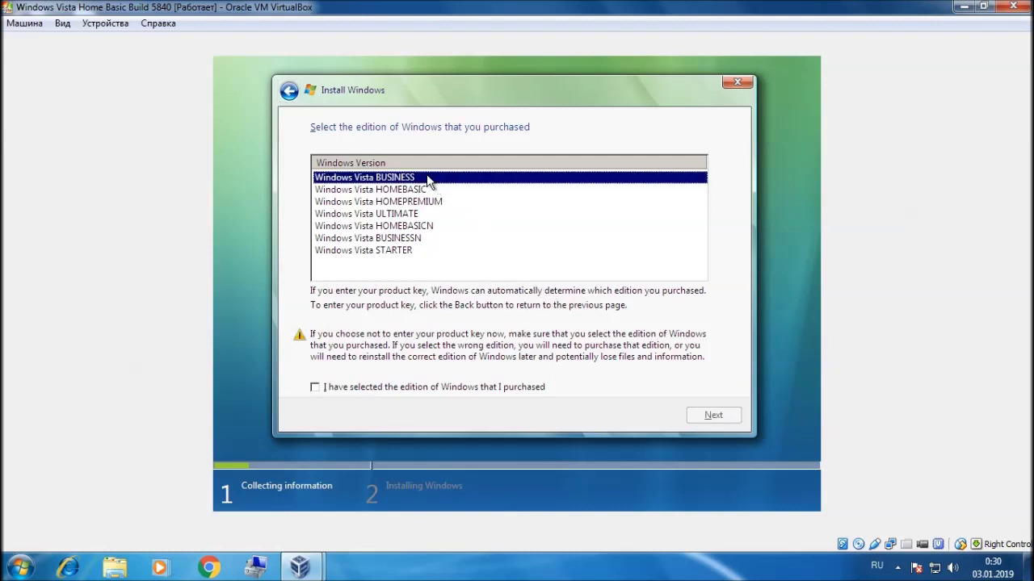
pyautogui.click(428, 191)
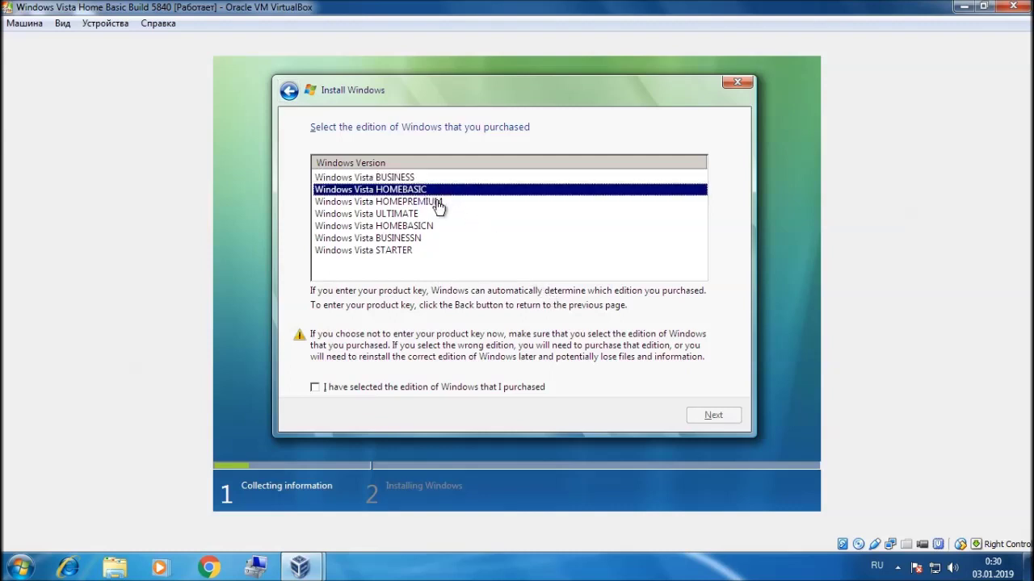
pyautogui.click(440, 204)
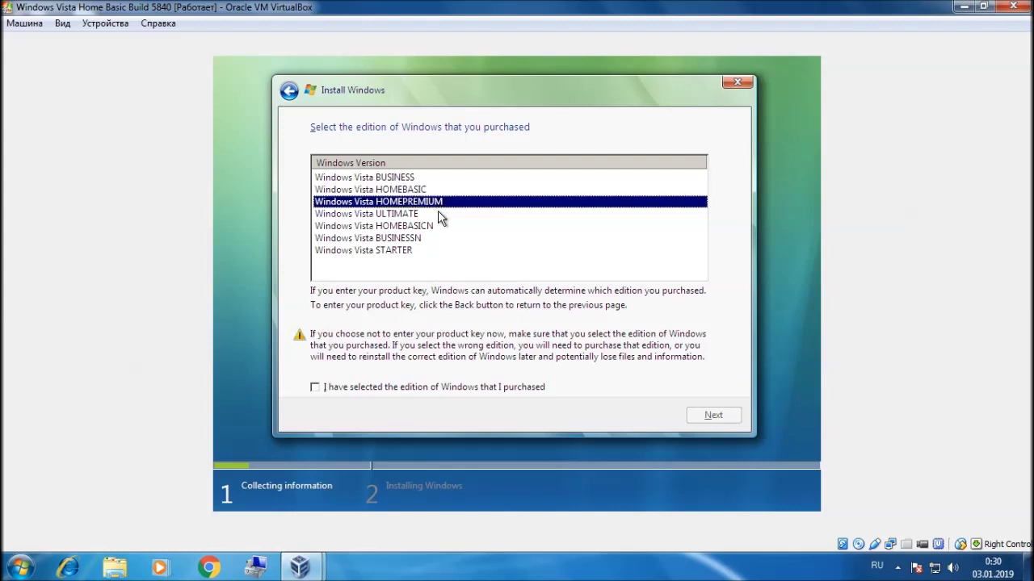
pyautogui.click(441, 214)
pyautogui.click(436, 227)
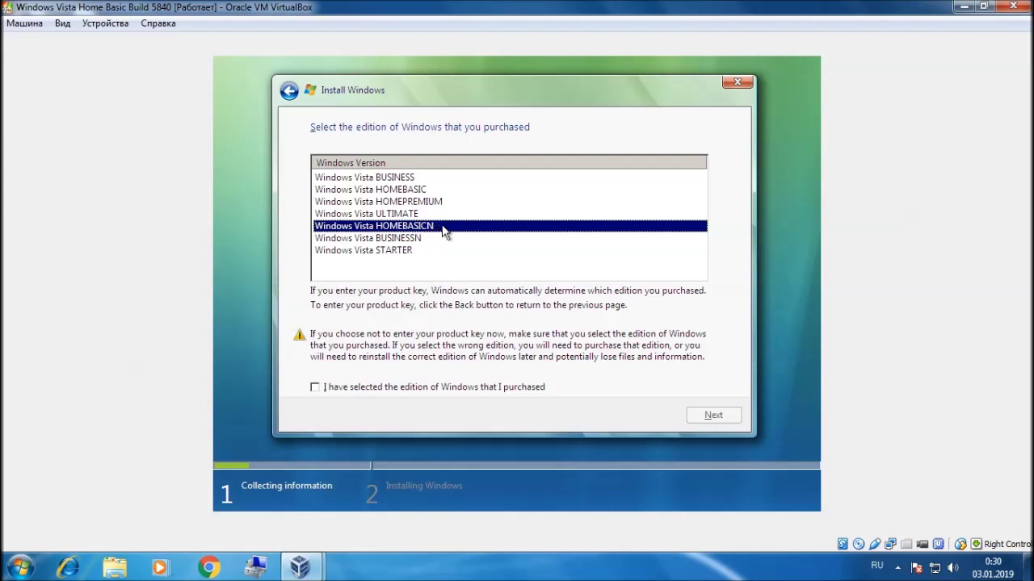
pyautogui.click(430, 241)
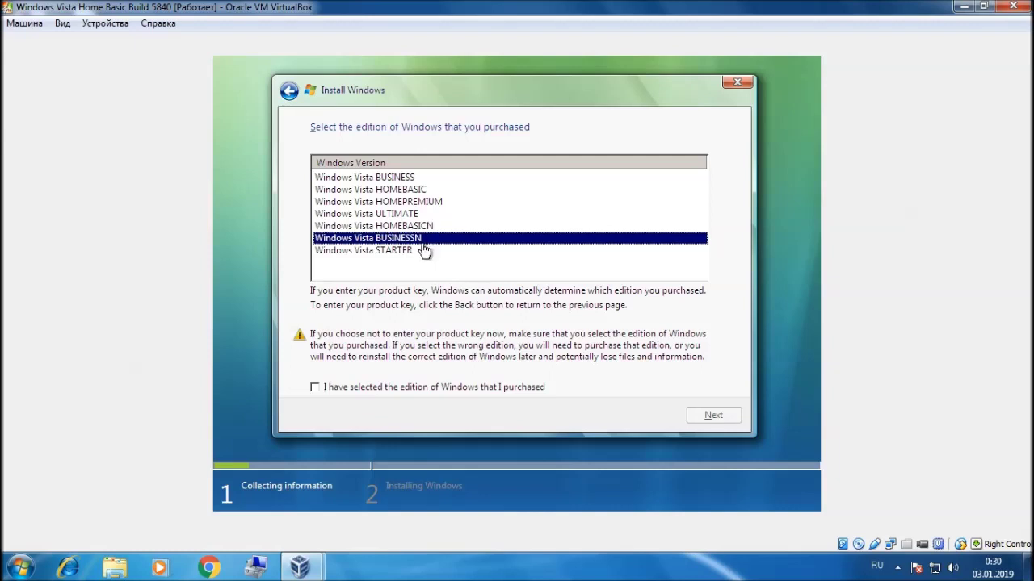
pyautogui.click(420, 252)
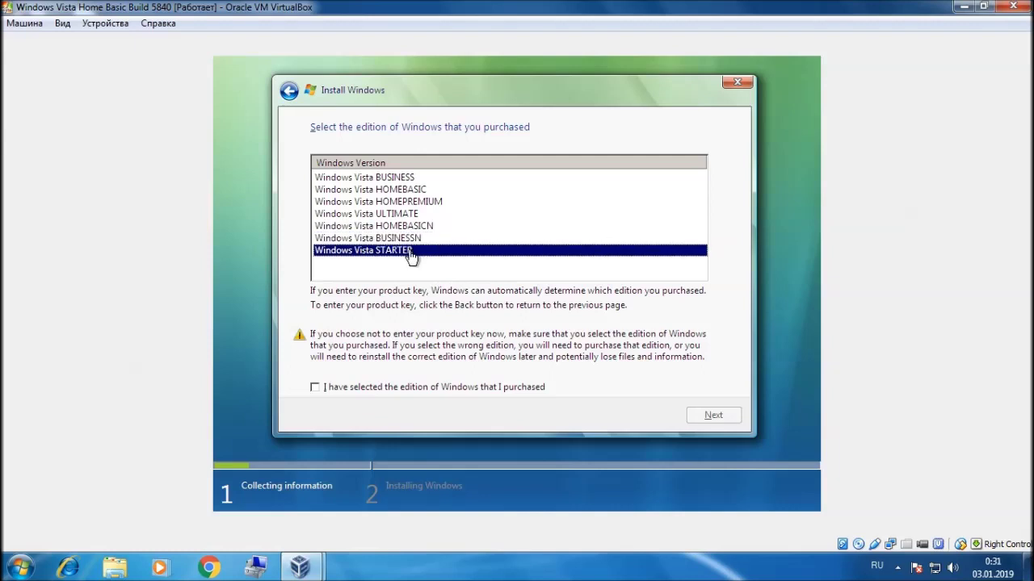
# Step: Choose the Windows Vista HOMEBASIC edition, confirm it as the purchased edition and continue
pyautogui.click(424, 191)
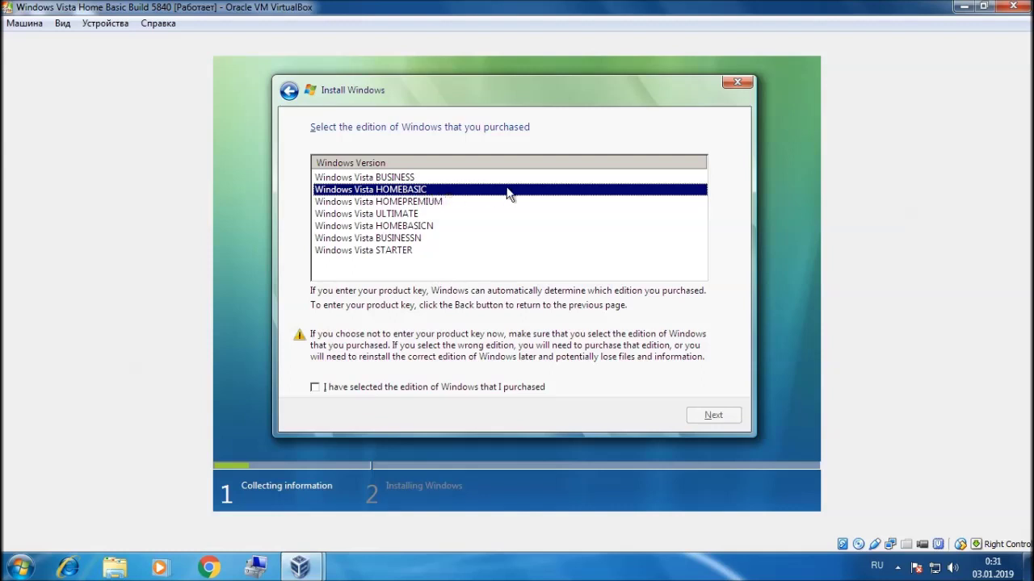
pyautogui.click(316, 387)
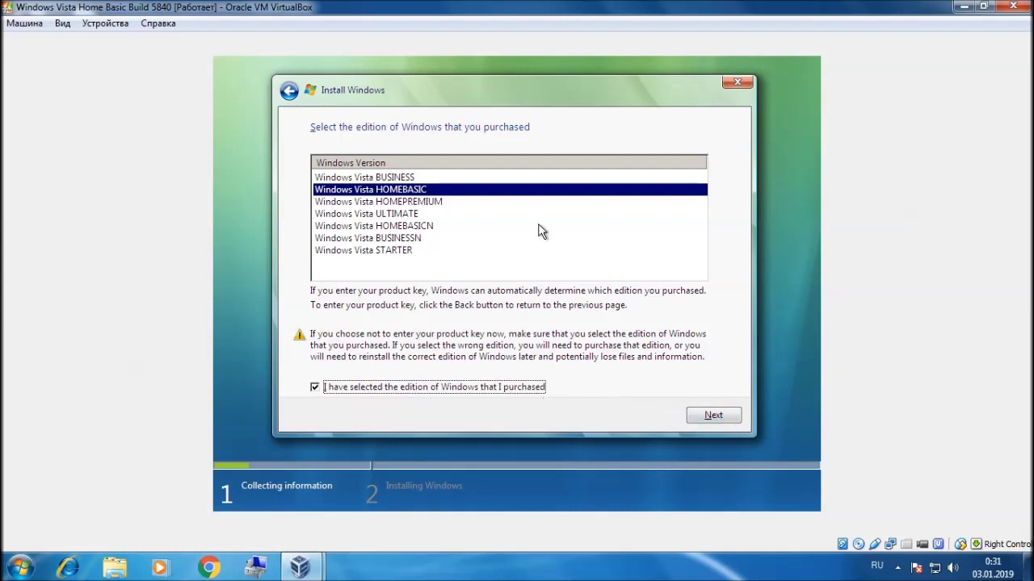
pyautogui.click(728, 421)
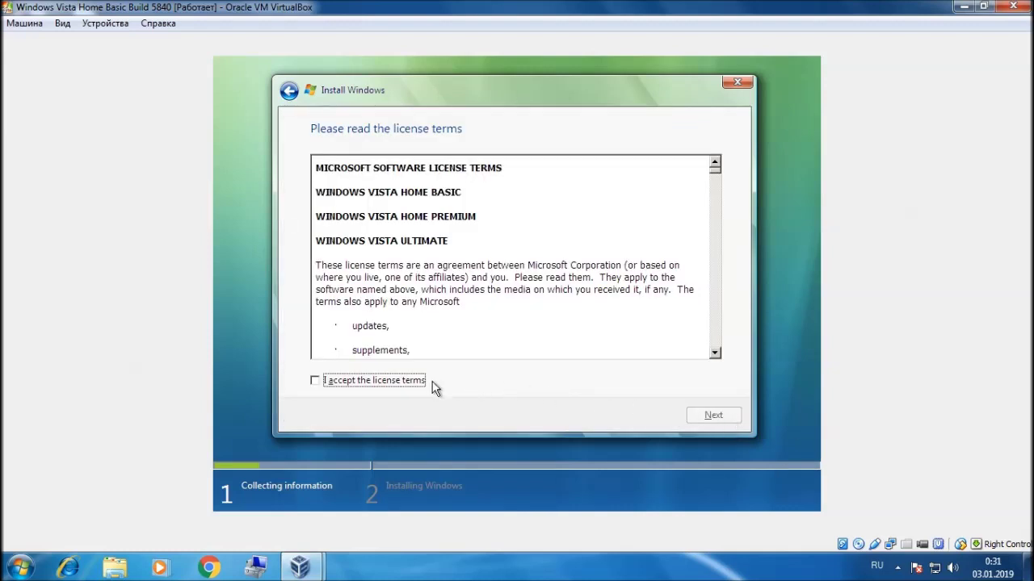
# Step: Accept the license terms and run a Custom (advanced) installation onto Disk 0 Unallocated Space
pyautogui.click(323, 388)
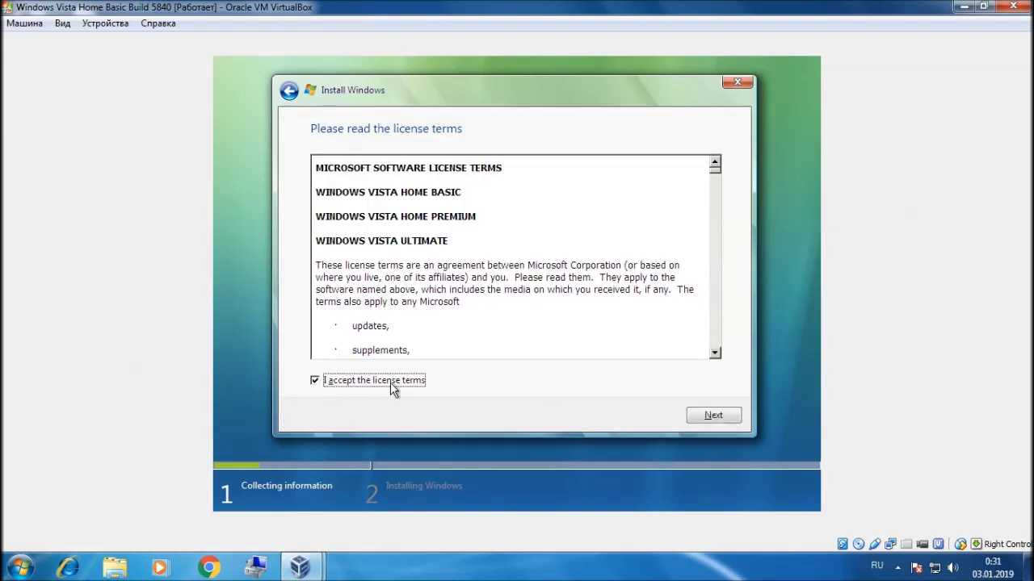
pyautogui.click(737, 416)
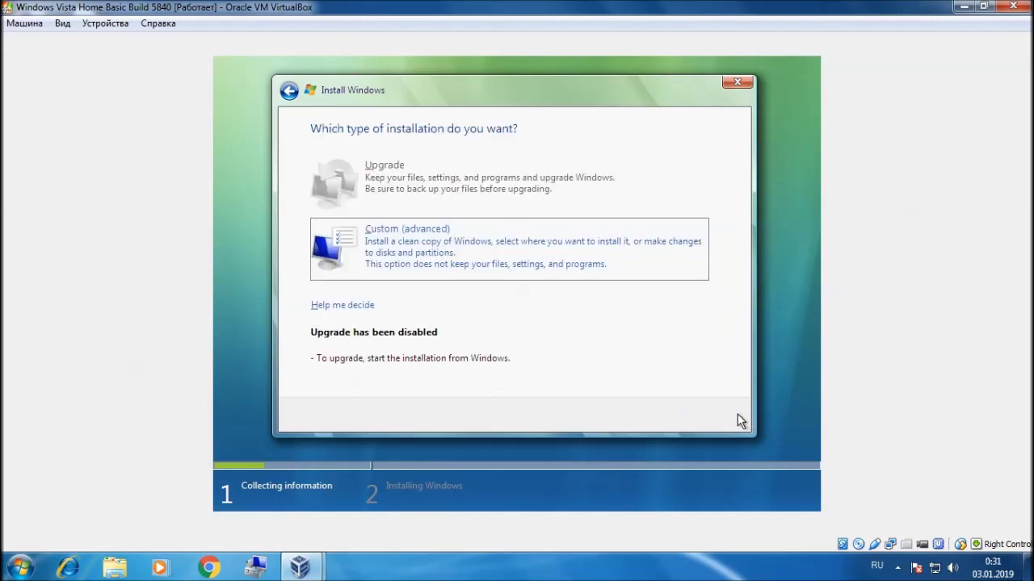
pyautogui.click(475, 250)
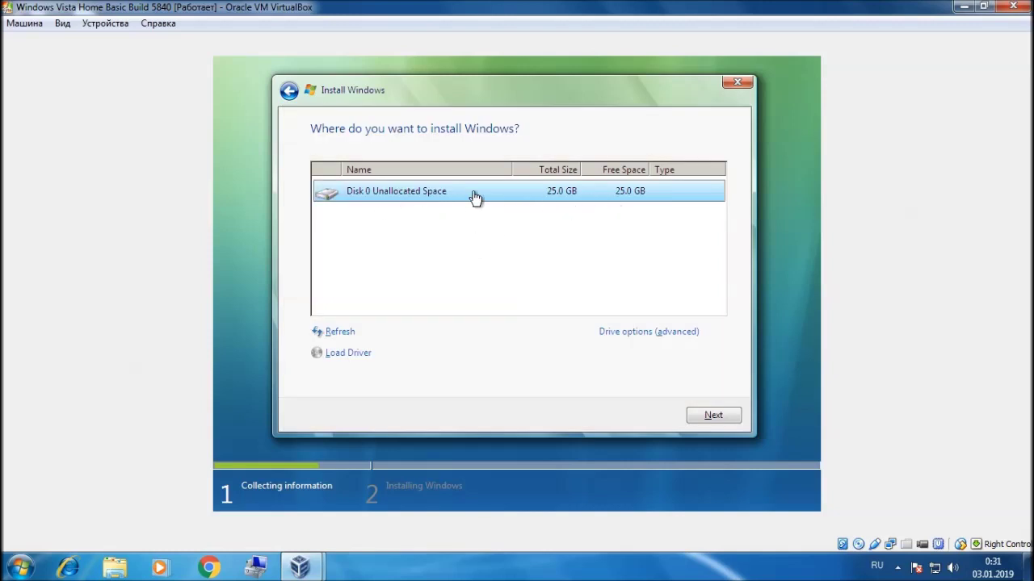
pyautogui.click(714, 416)
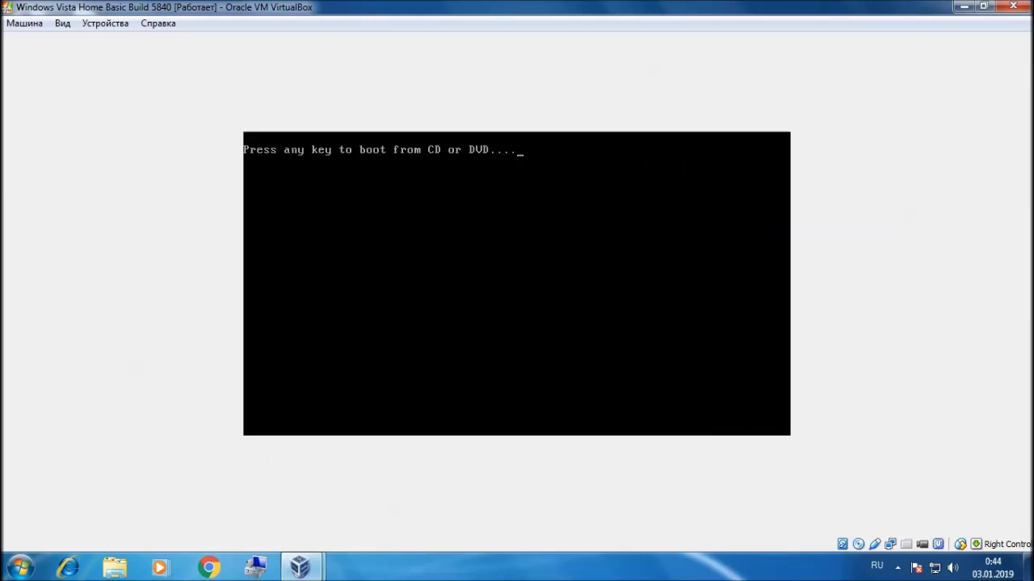
pyautogui.press('Return')
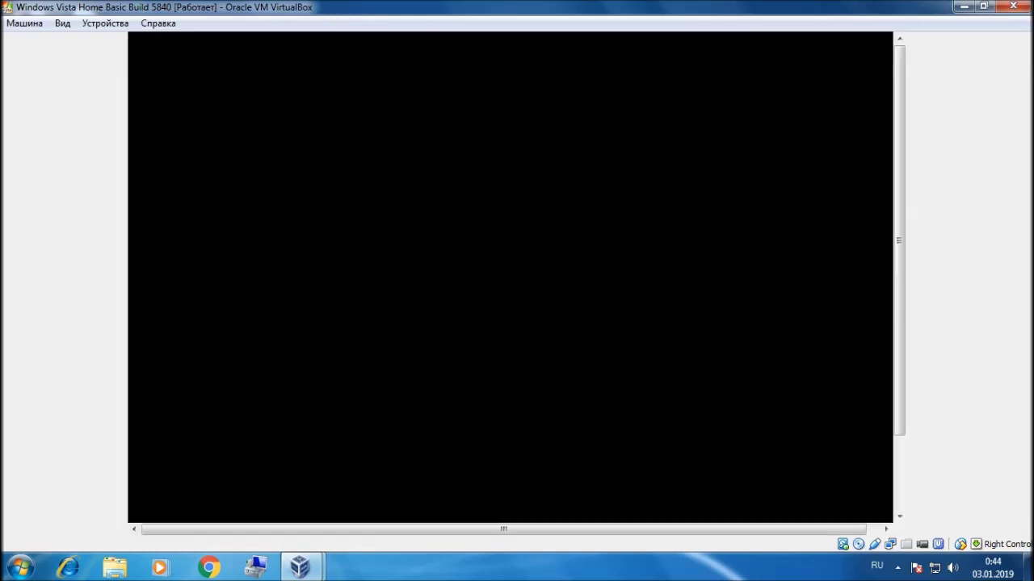
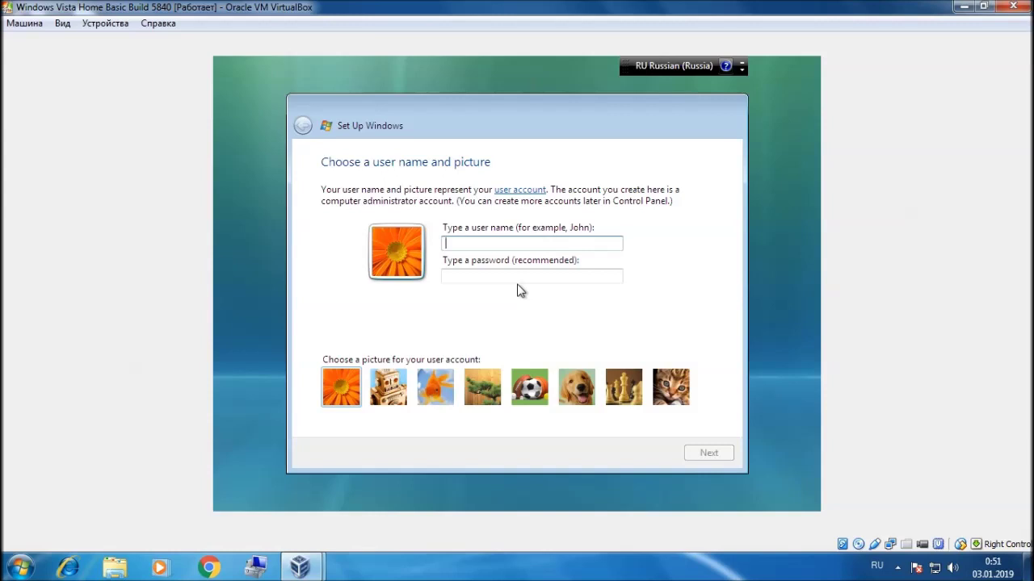
# Step: Enter the account's user name, choose the chess pieces picture without setting a password, and continue
pyautogui.write('Н')
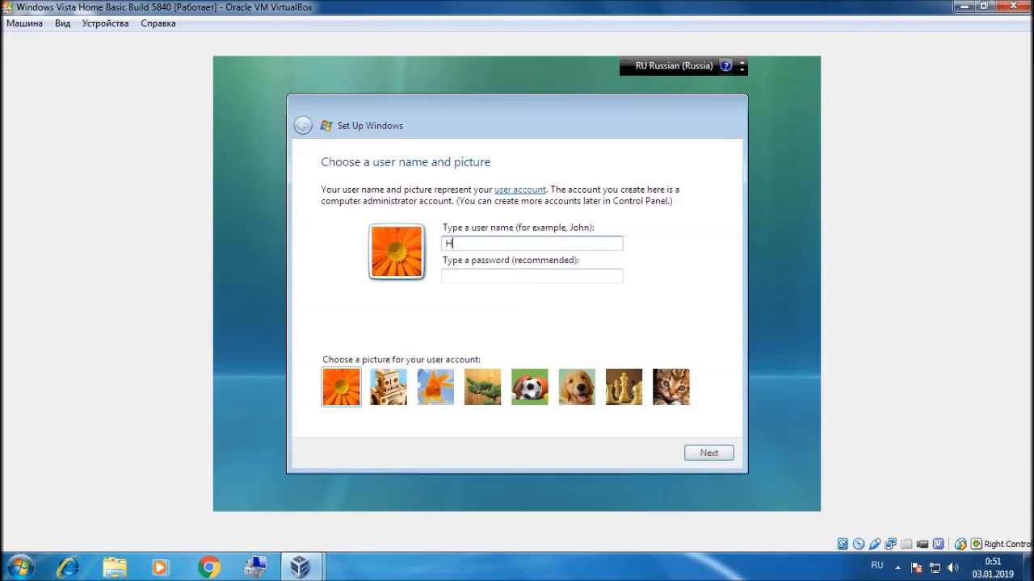
pyautogui.write('иколай')
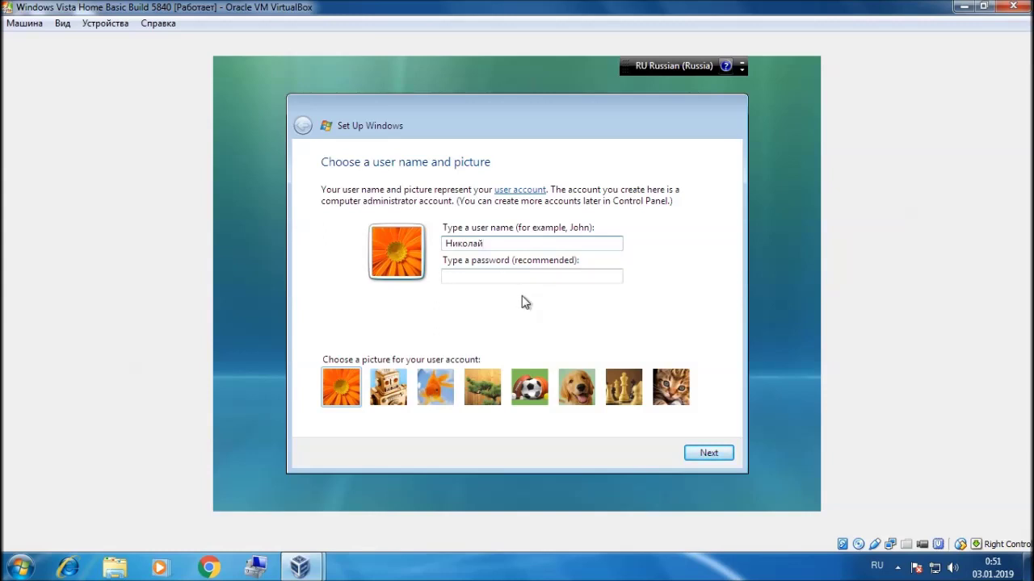
pyautogui.click(623, 387)
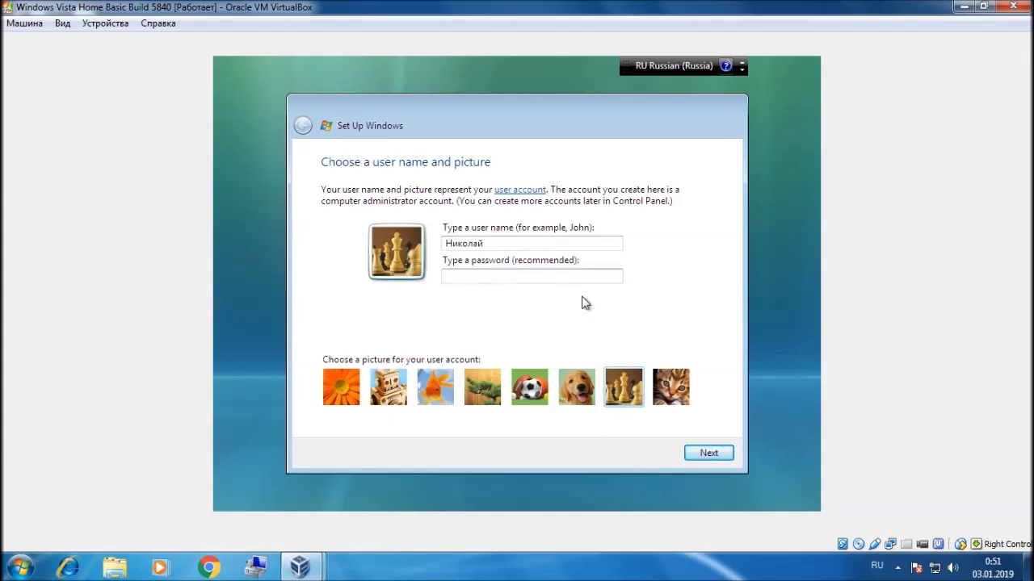
pyautogui.click(708, 454)
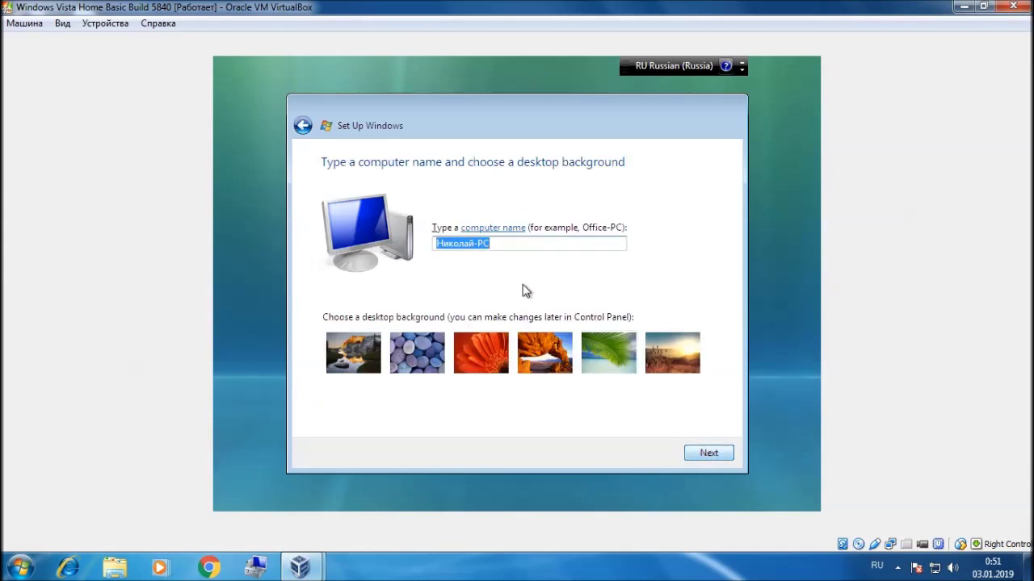
# Step: Set the computer name to 111526-PC and continue the Windows setup to the time and date settings
pyautogui.click(475, 245)
pyautogui.moveTo(475, 245); pyautogui.dragTo(423, 246)
pyautogui.click(474, 246)
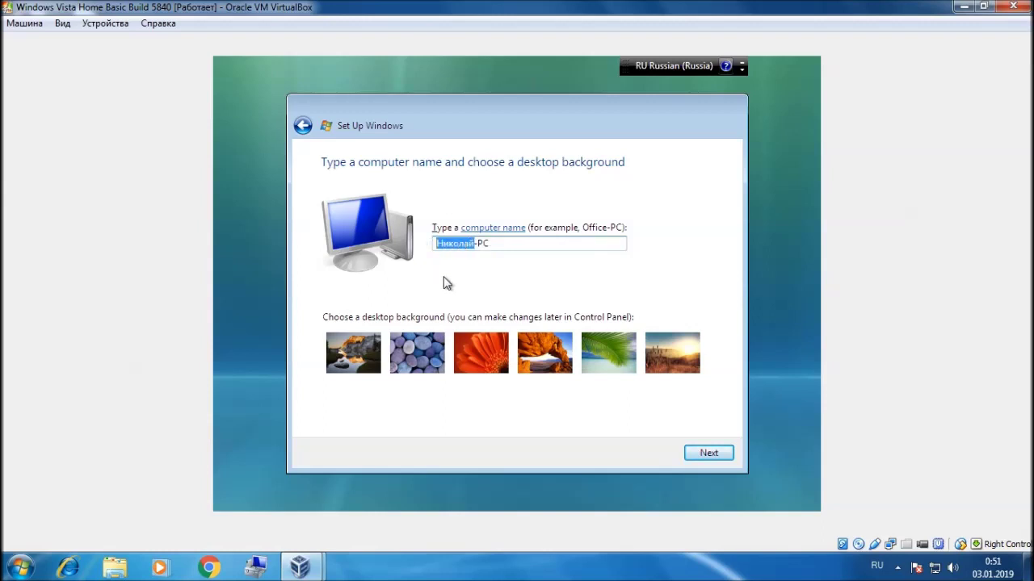
pyautogui.write('11152')
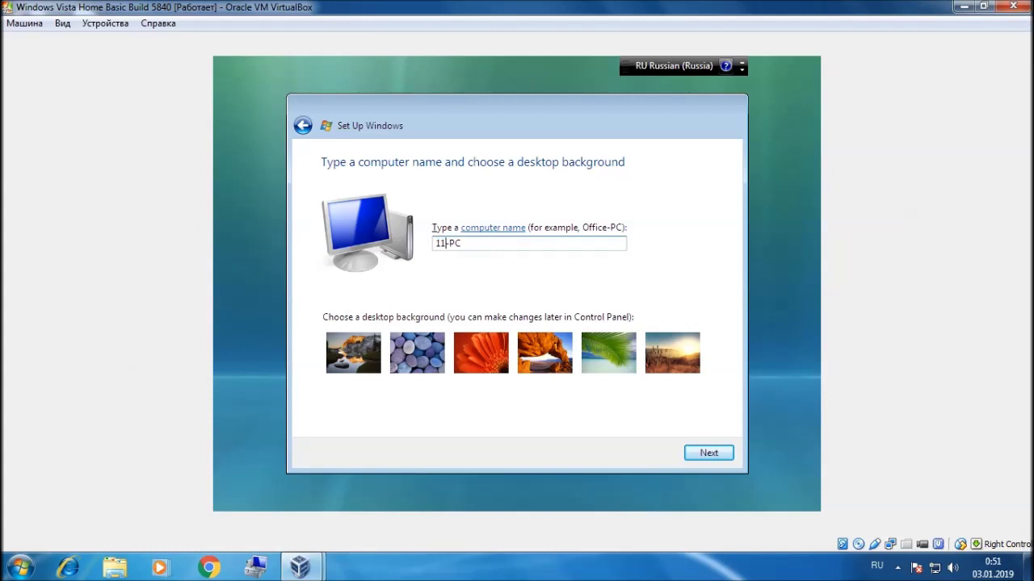
pyautogui.write('6')
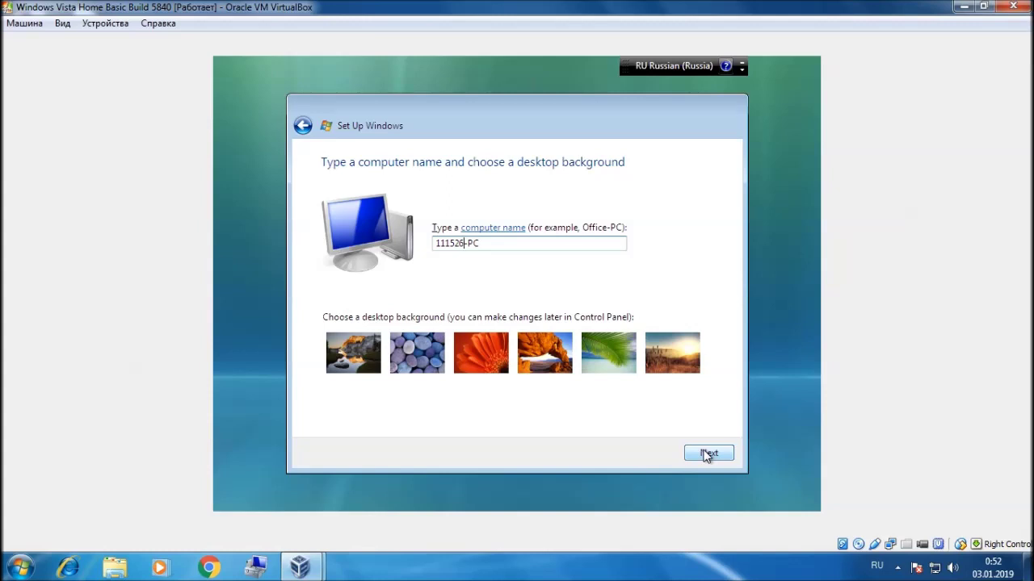
pyautogui.click(622, 244)
pyautogui.click(707, 454)
pyautogui.click(422, 315)
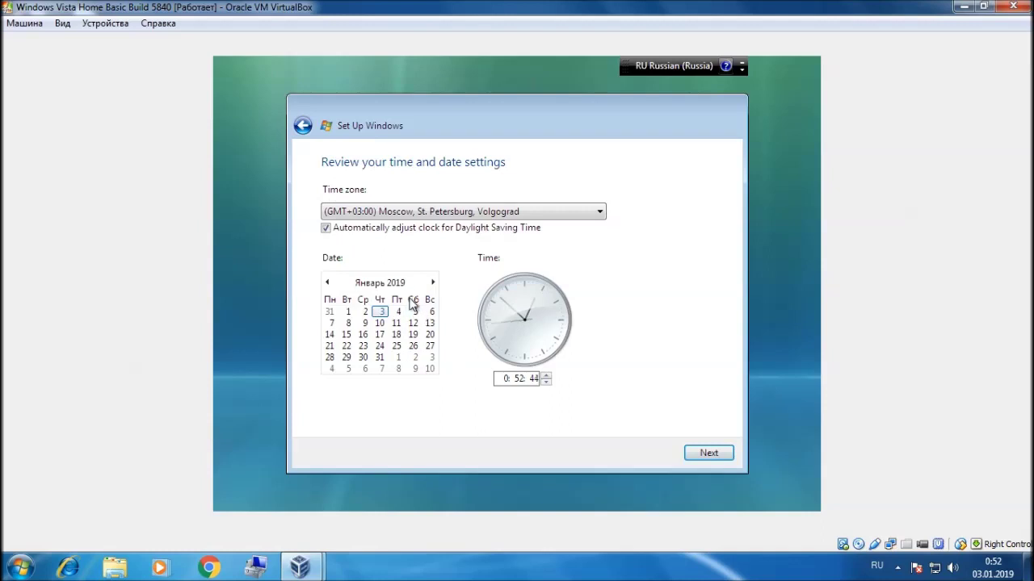
# Step: Turn off automatic daylight saving adjustment, keep the GMT+03:00 Moscow time zone, and set the computer's network location to Public location
pyautogui.click(336, 231)
pyautogui.click(578, 213)
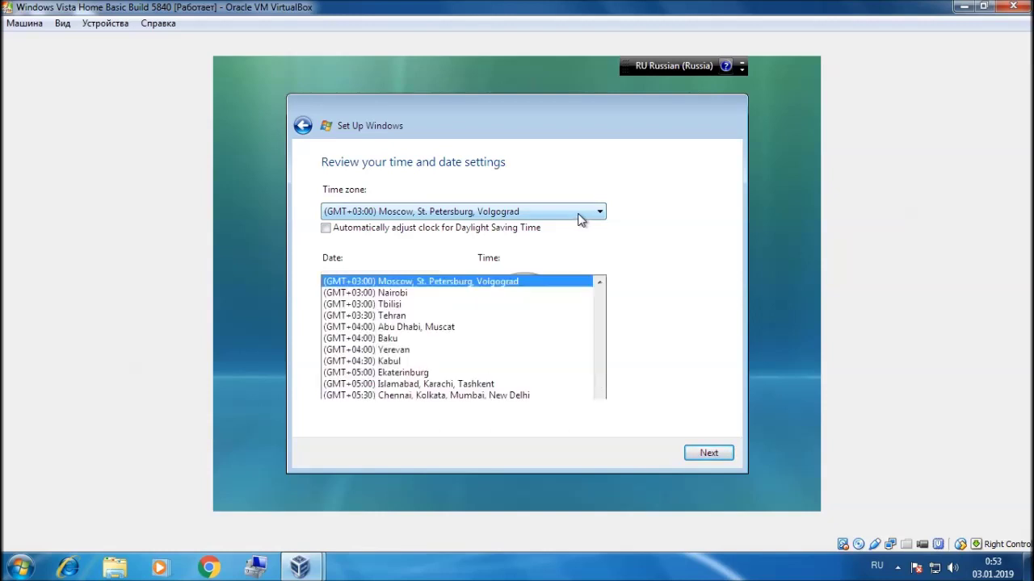
pyautogui.click(643, 230)
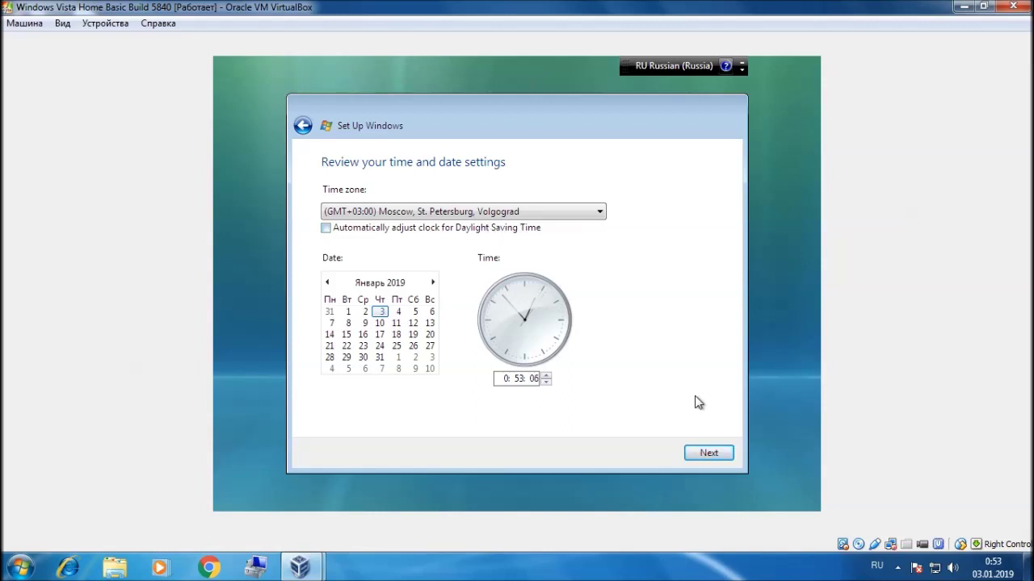
pyautogui.click(709, 453)
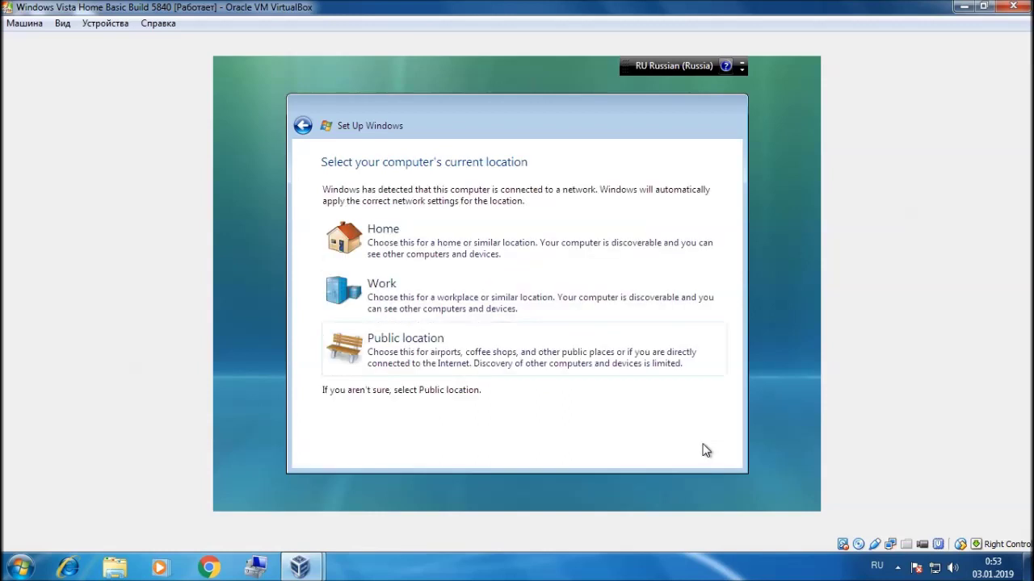
pyautogui.click(434, 346)
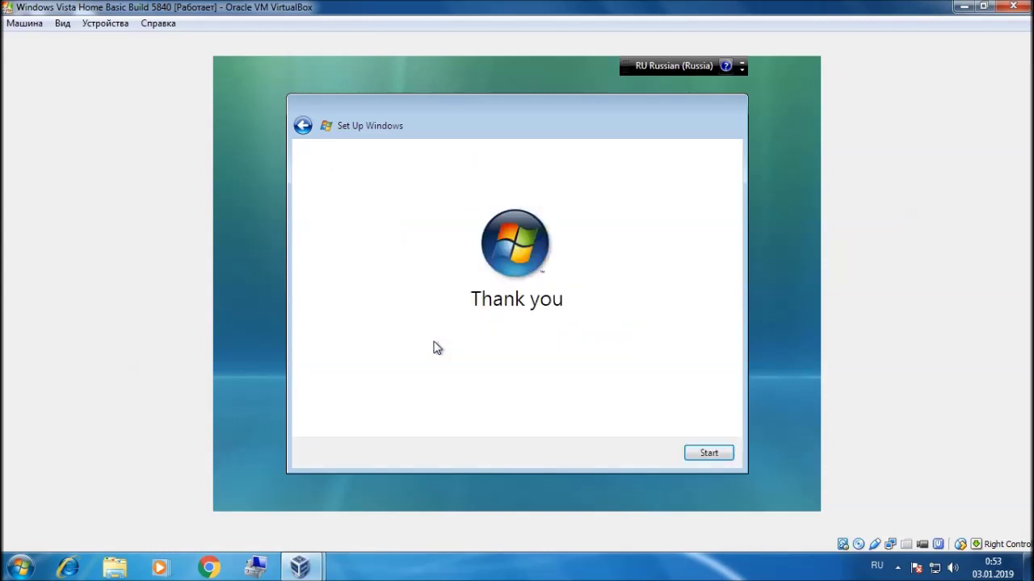
# Step: Finish the Windows setup, start the new desktop and close the Welcome Center window
pyautogui.click(710, 454)
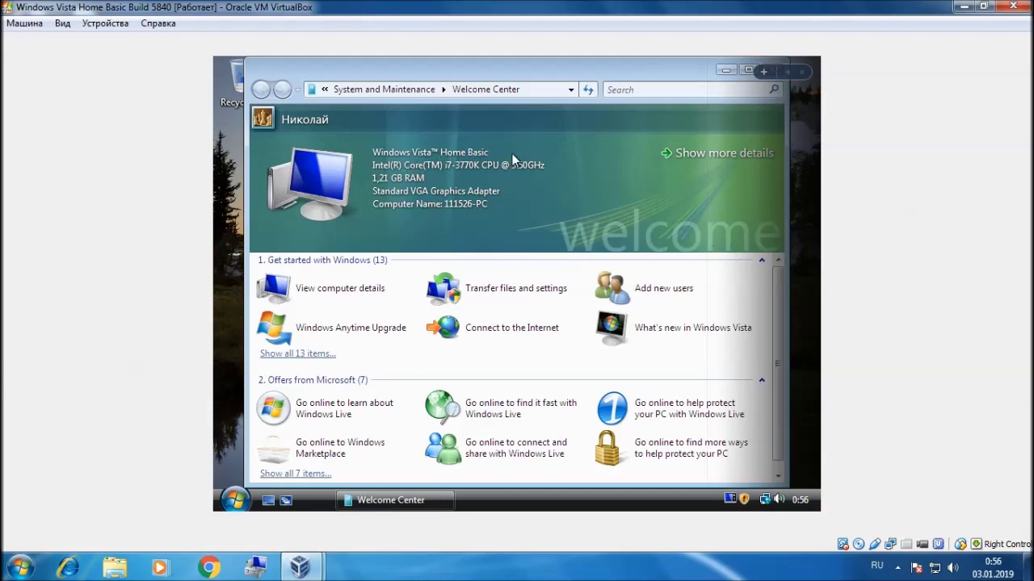
pyautogui.click(587, 71)
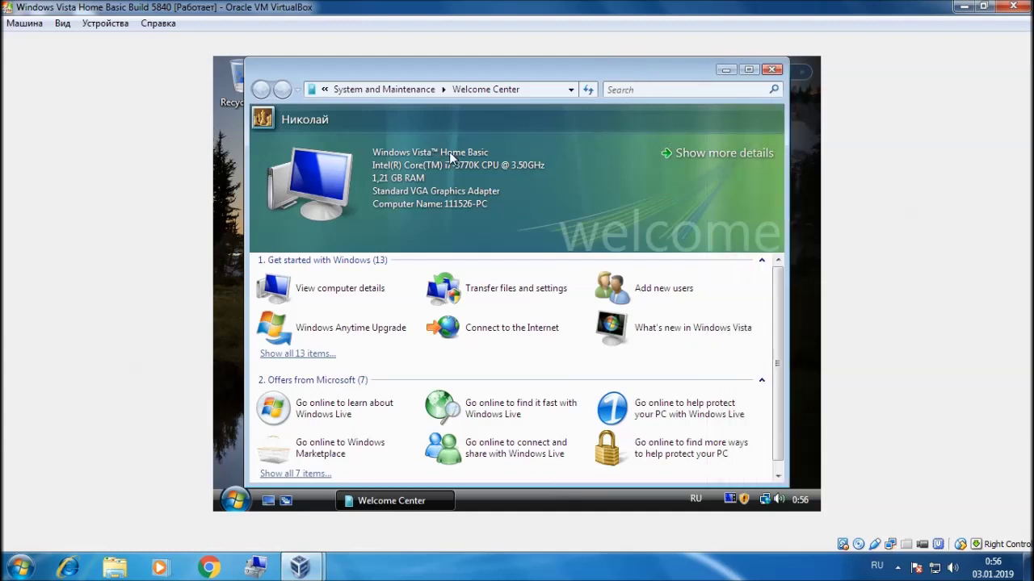
pyautogui.click(749, 70)
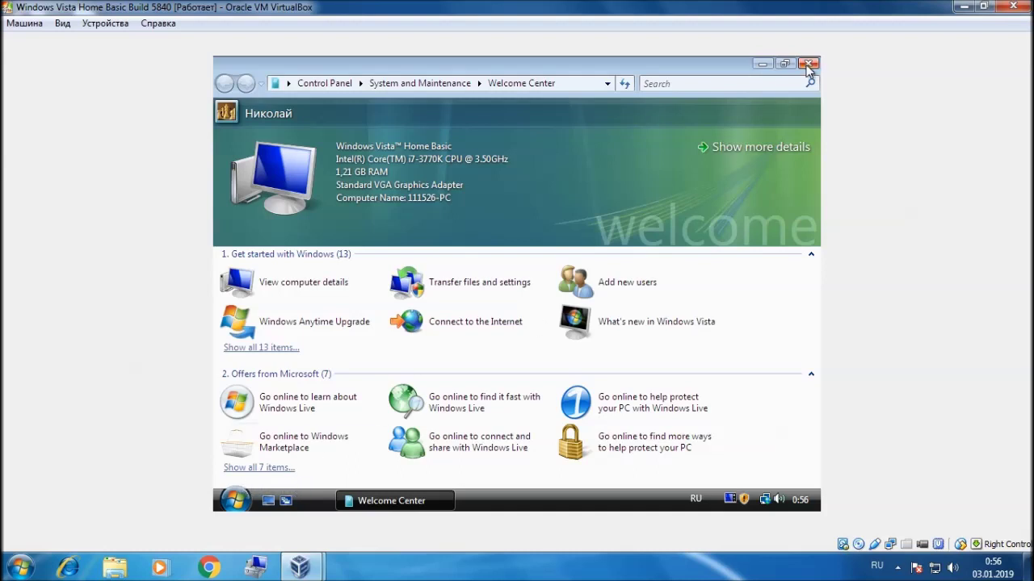
pyautogui.click(808, 63)
# Step: Exit the Windows Sidebar running on the desktop and confirm closing it
pyautogui.rightClick(729, 498)
pyautogui.click(713, 490)
pyautogui.click(460, 305)
pyautogui.click(583, 300)
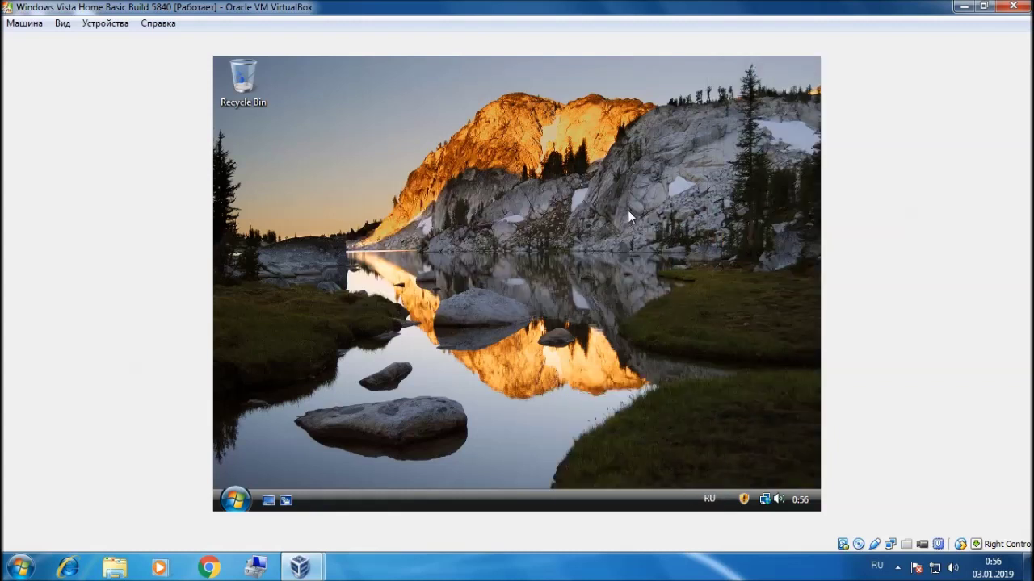
# Step: Raise the system volume to the maximum and dismiss the notification about automatic updates
pyautogui.click(778, 499)
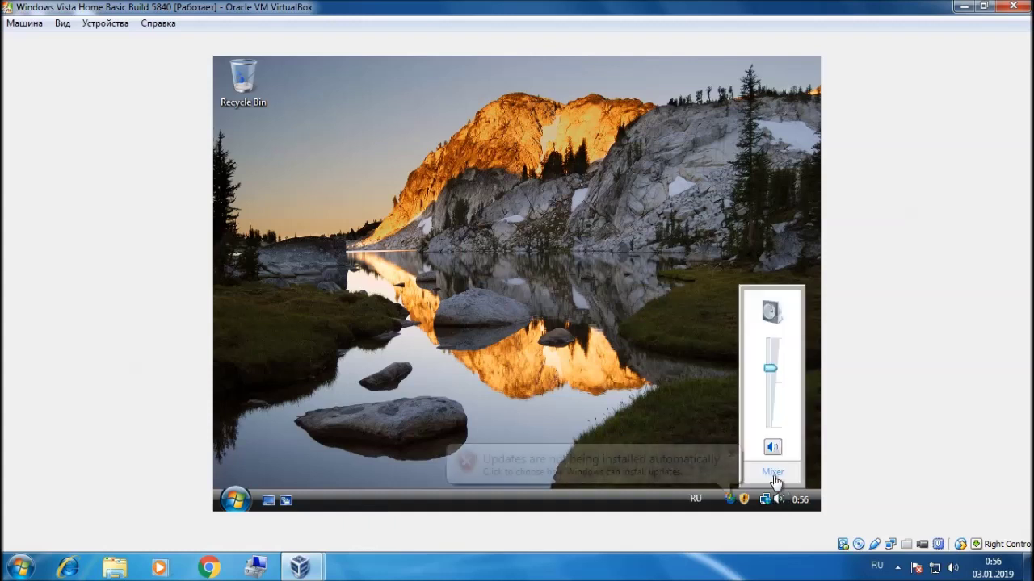
pyautogui.moveTo(770, 369); pyautogui.dragTo(773, 327)
pyautogui.click(687, 360)
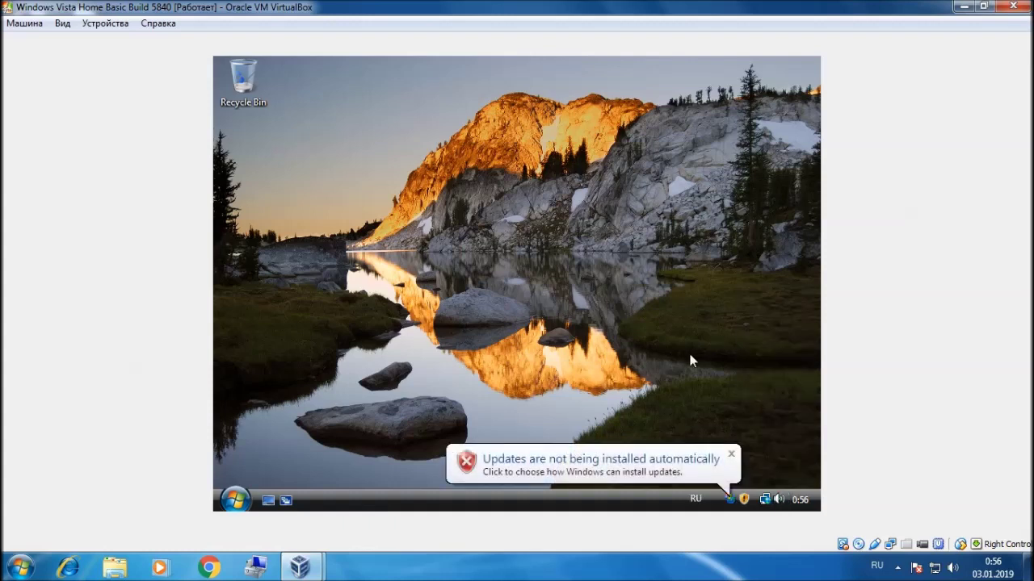
pyautogui.click(731, 457)
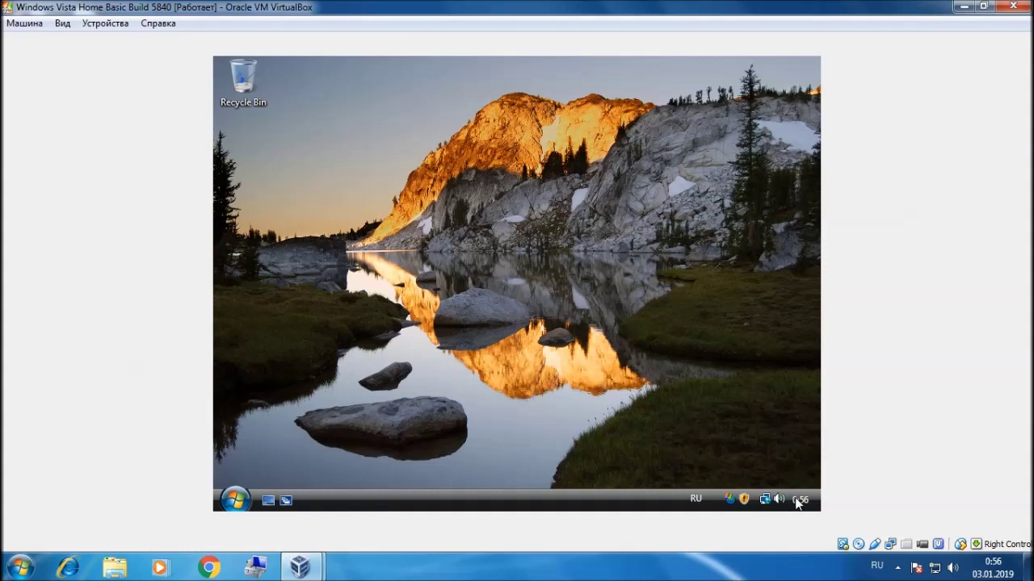
# Step: Set Windows Update to "Never check for updates (not recommended)" and authorize the change in User Account Control
pyautogui.click(238, 502)
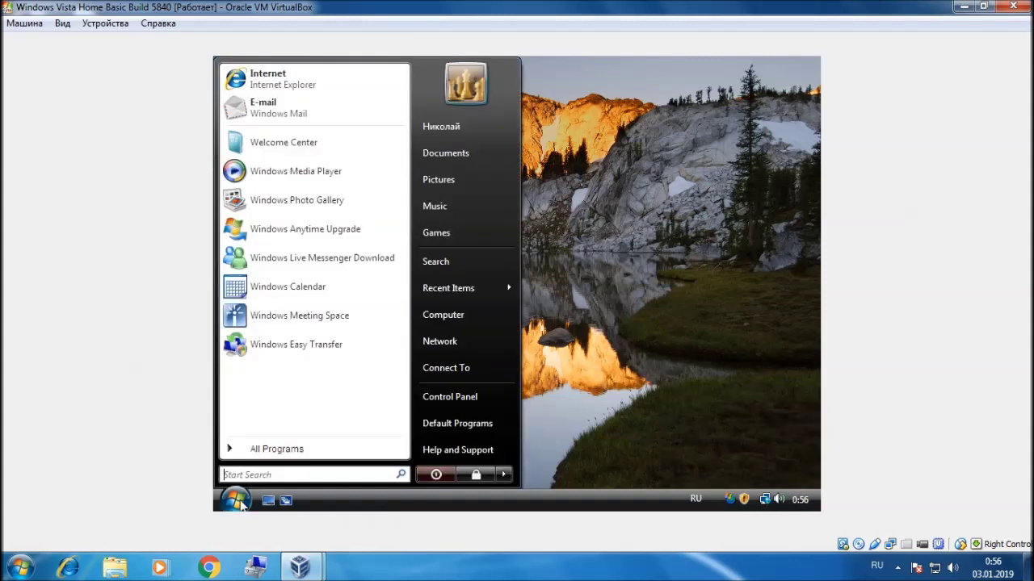
pyautogui.click(277, 451)
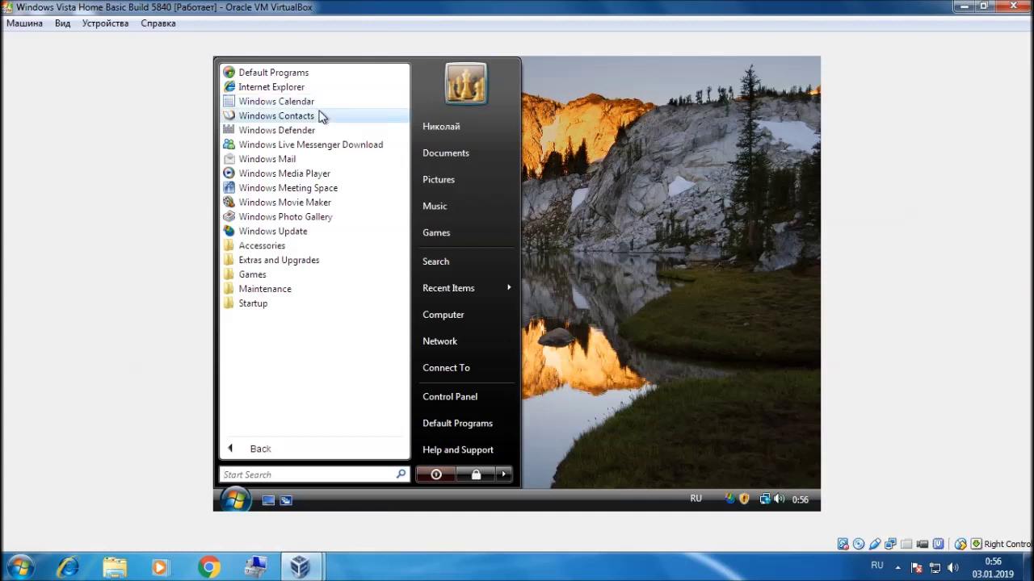
pyautogui.click(300, 231)
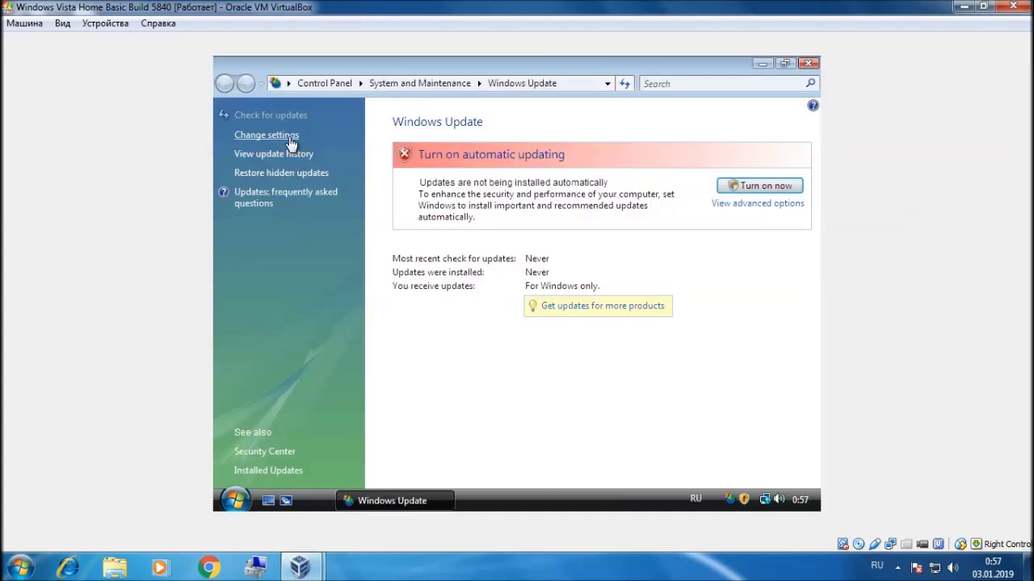
pyautogui.click(294, 136)
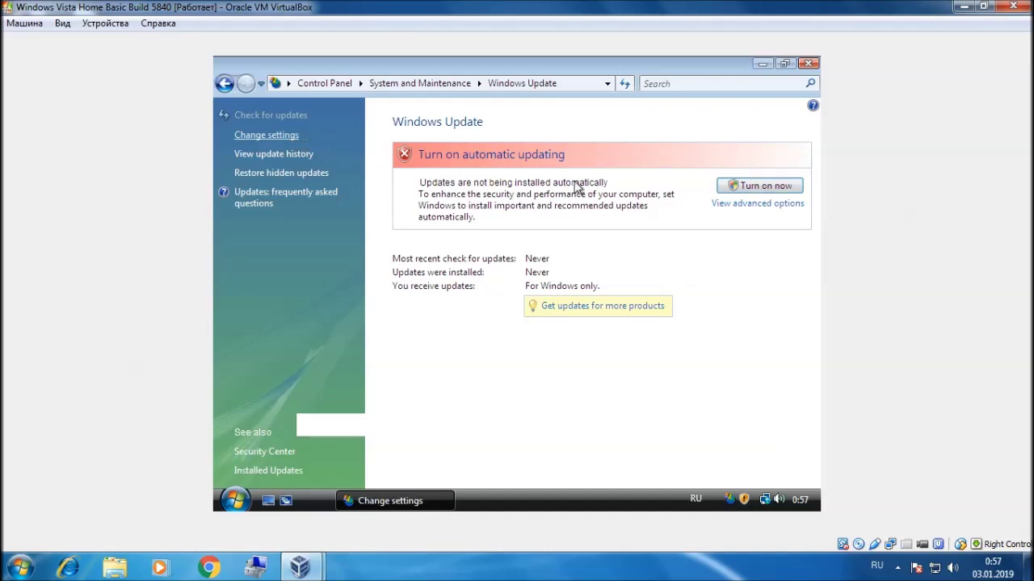
pyautogui.click(422, 320)
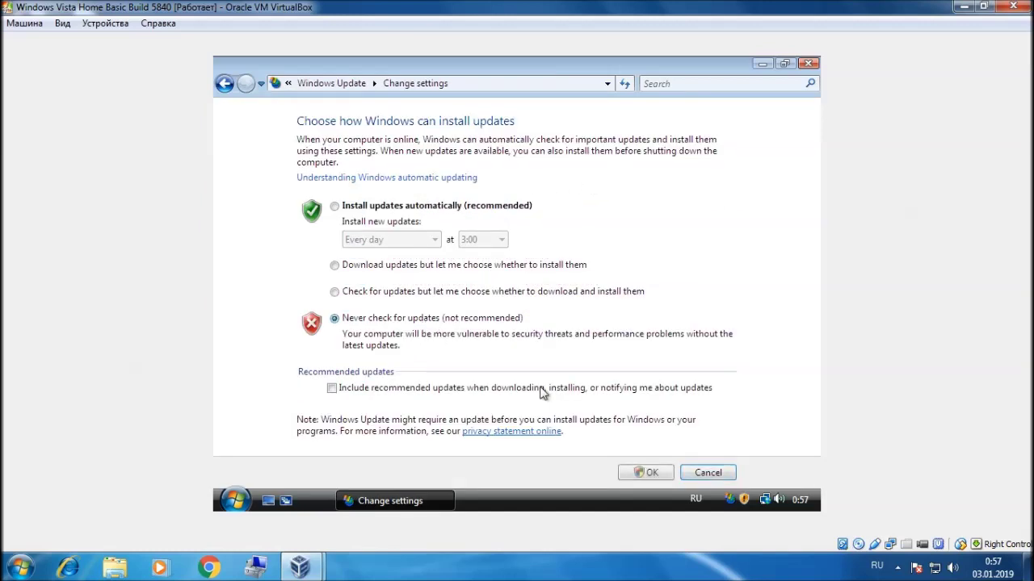
pyautogui.click(652, 474)
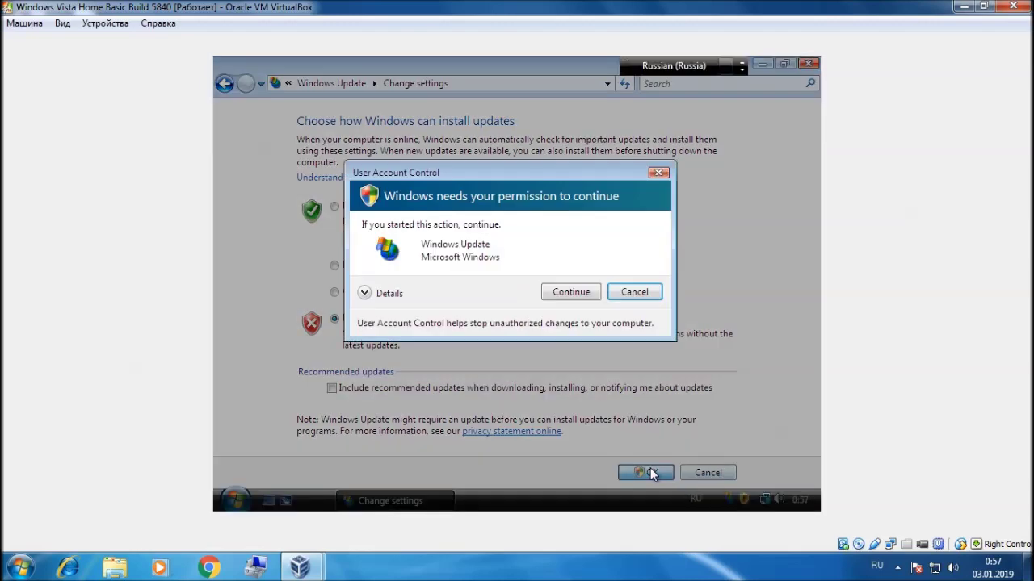
pyautogui.click(570, 292)
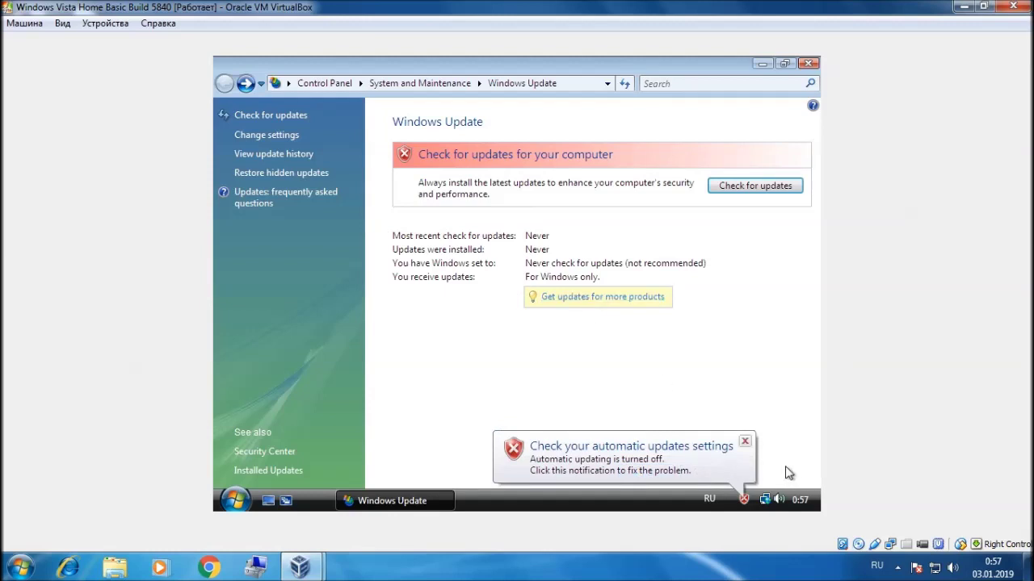
# Step: Dismiss the automatic updates security alert and close the Windows Update window
pyautogui.click(744, 442)
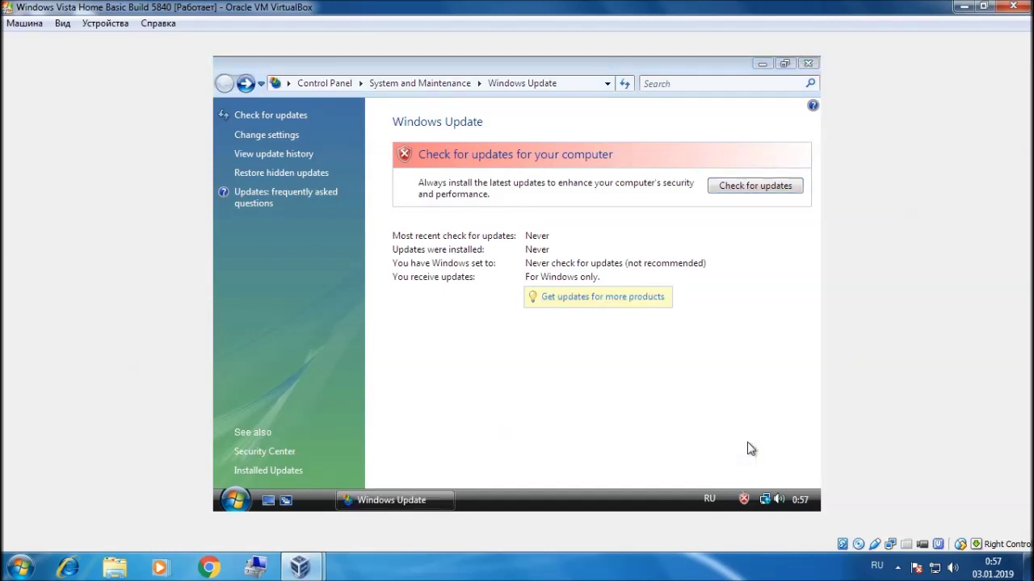
pyautogui.click(769, 66)
pyautogui.hotkey('alt', 'F4')
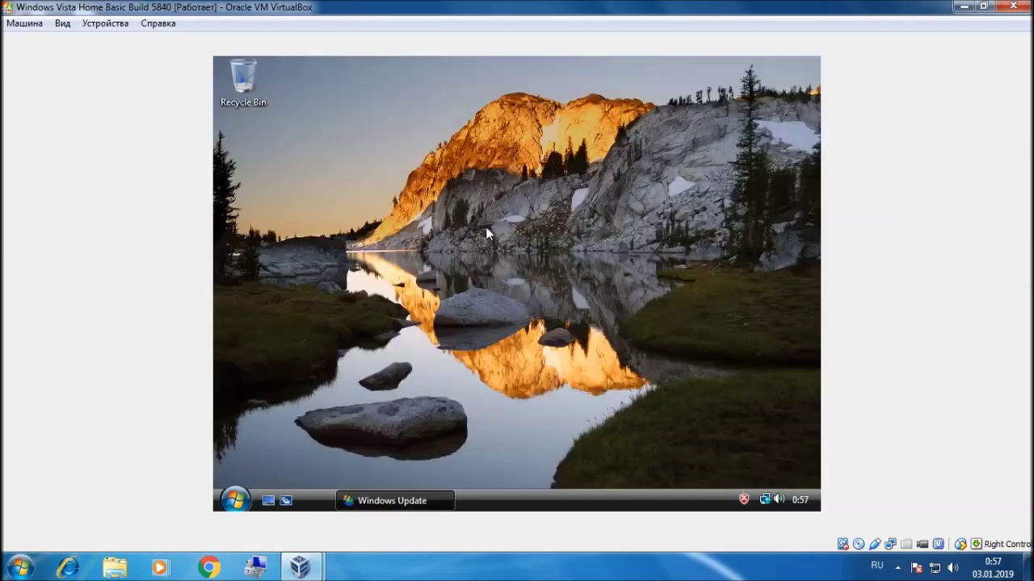
# Step: Show the Computer icon on the desktop
pyautogui.click(224, 506)
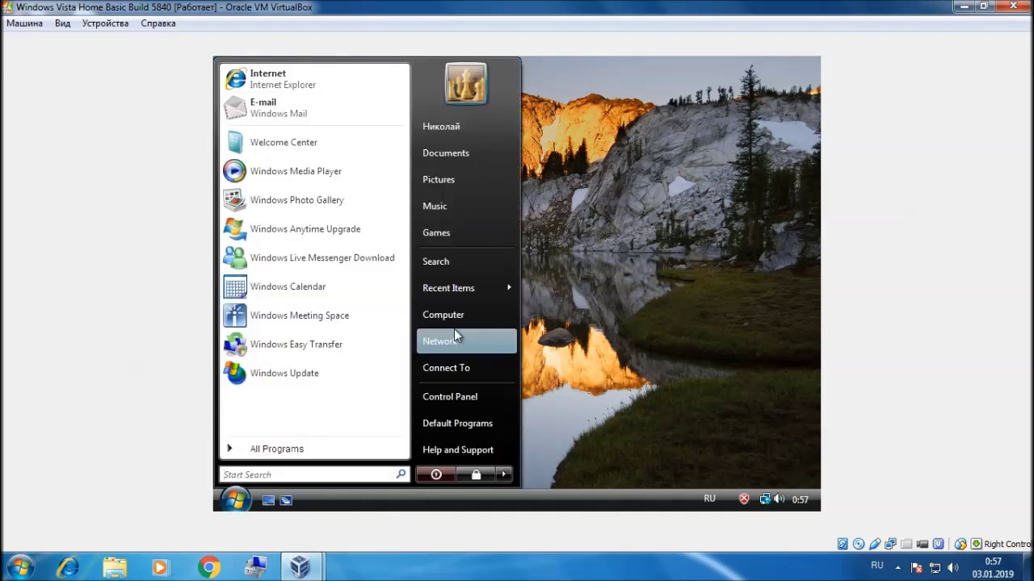
pyautogui.rightClick(456, 318)
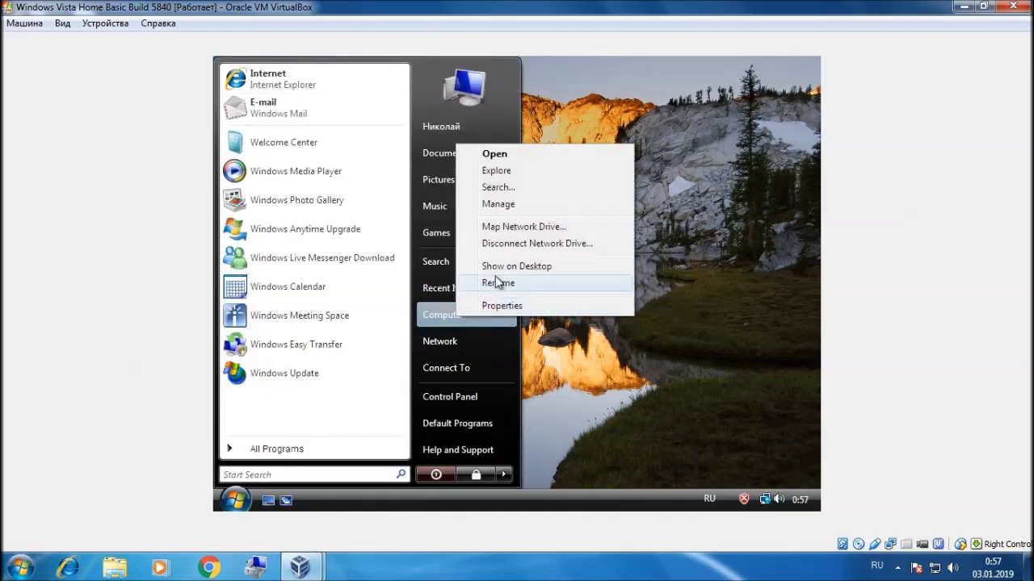
pyautogui.click(559, 262)
pyautogui.click(559, 253)
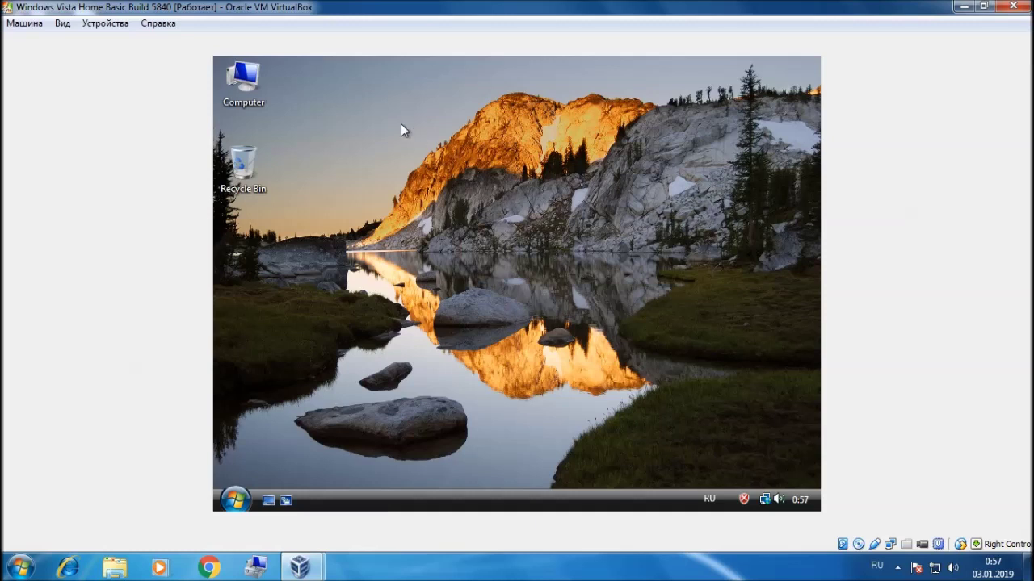
# Step: Review the computer's basic system information in its properties, and close the System window
pyautogui.rightClick(251, 87)
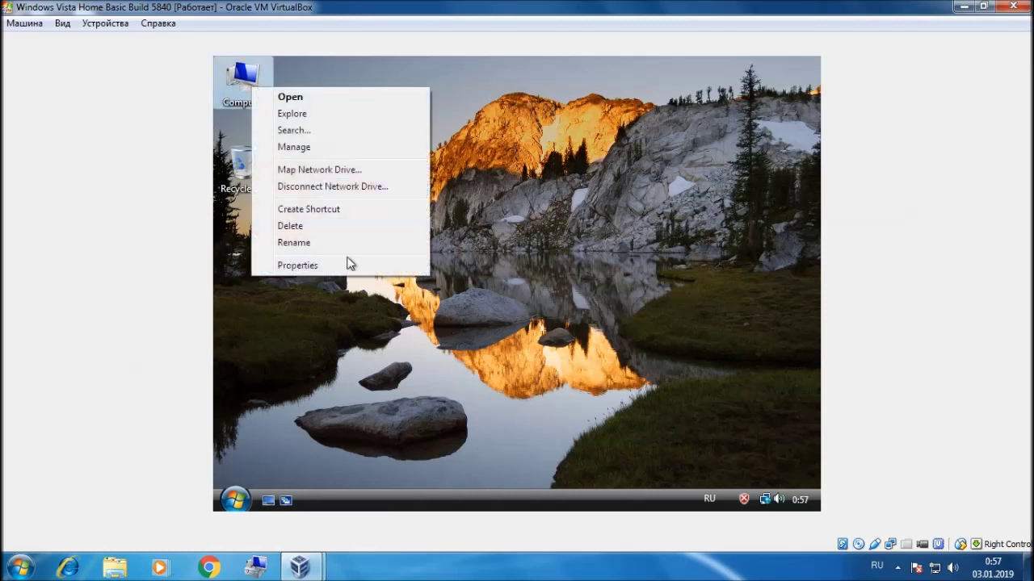
pyautogui.click(367, 265)
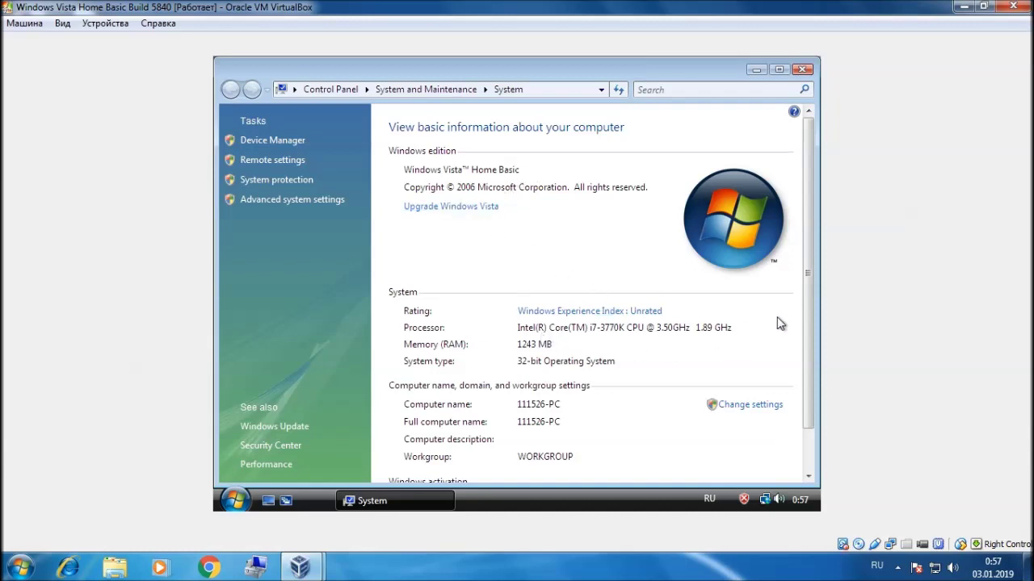
pyautogui.click(804, 71)
# Step: Look through the installed programs, including the Games and Extras and Upgrades folders
pyautogui.click(234, 501)
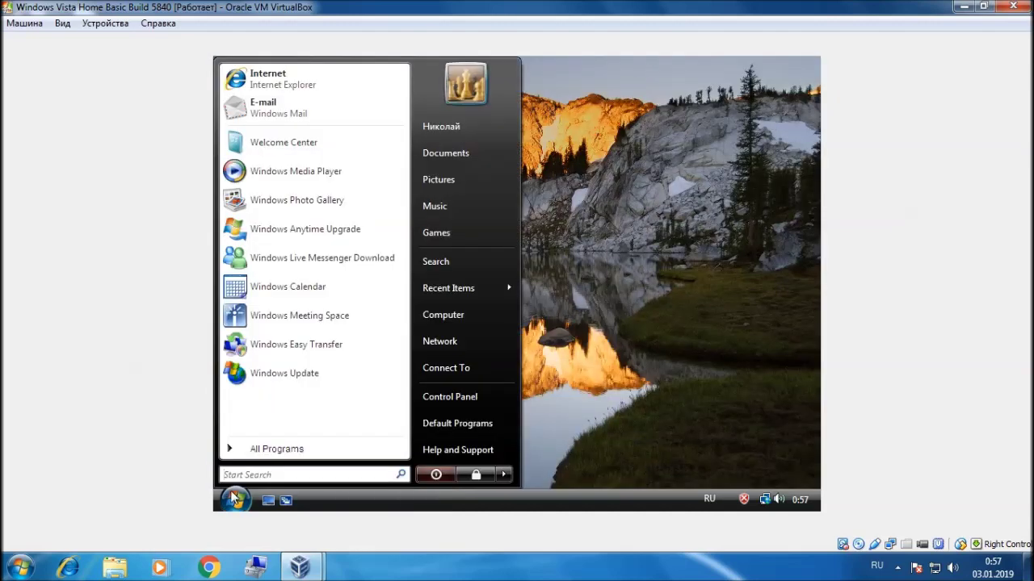
pyautogui.click(267, 449)
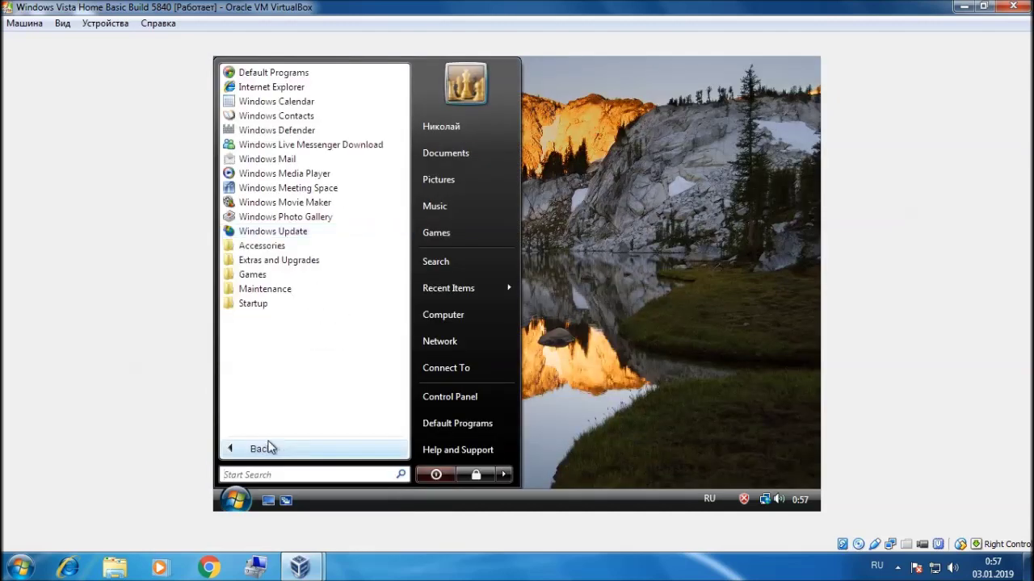
pyautogui.click(272, 279)
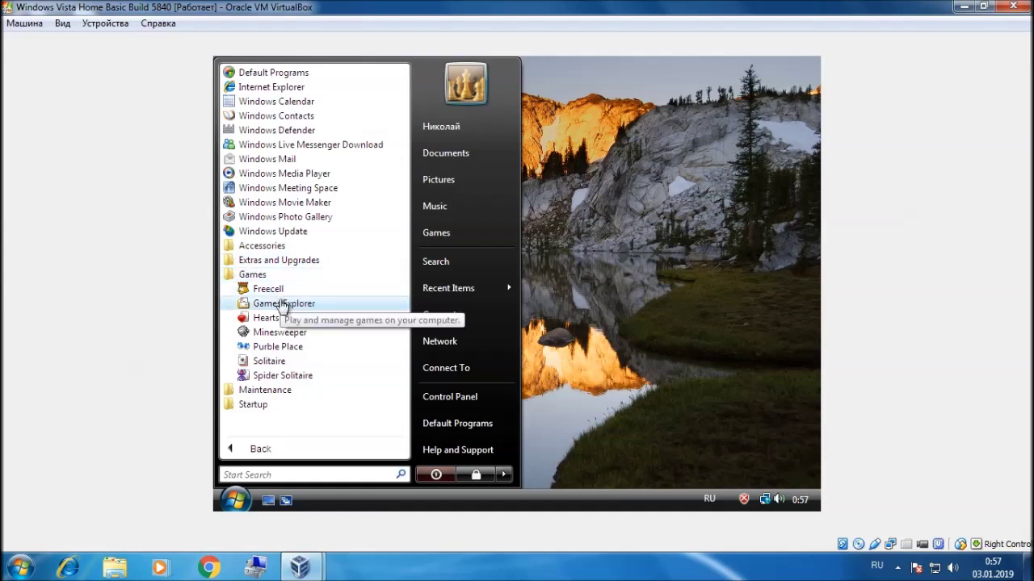
pyautogui.click(269, 261)
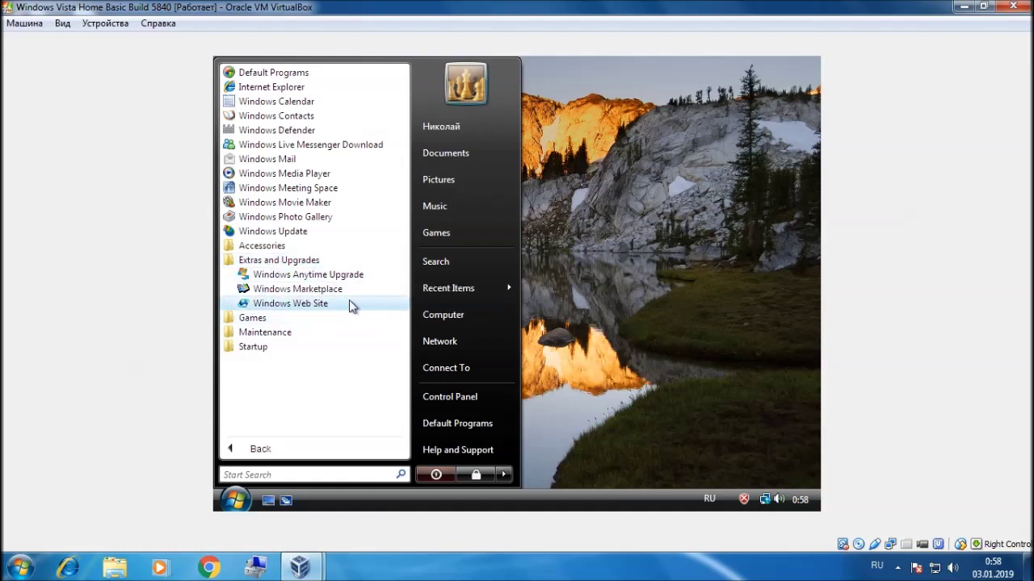
pyautogui.click(331, 265)
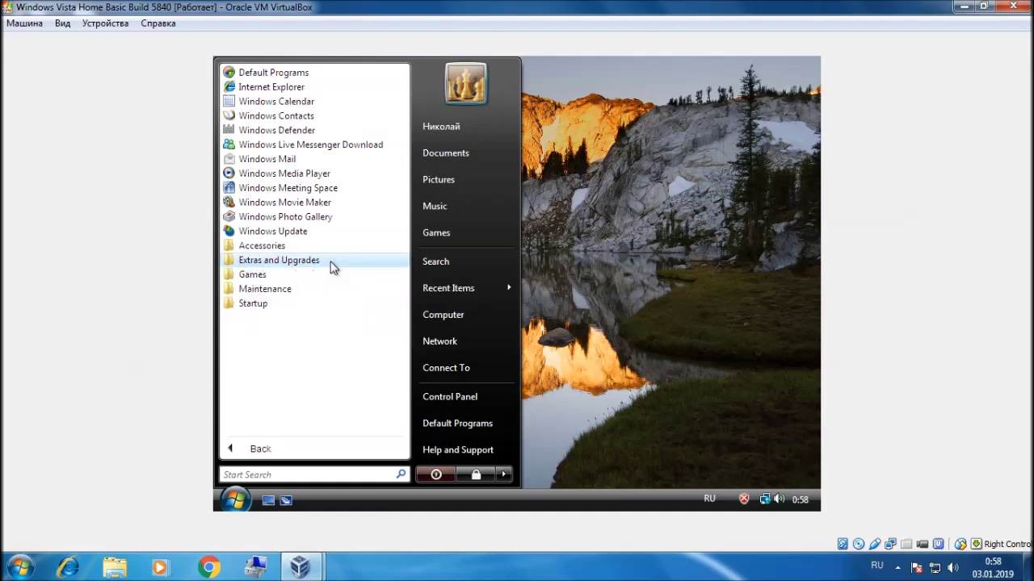
# Step: Switch the Control Panel to Classic View and close it
pyautogui.click(440, 395)
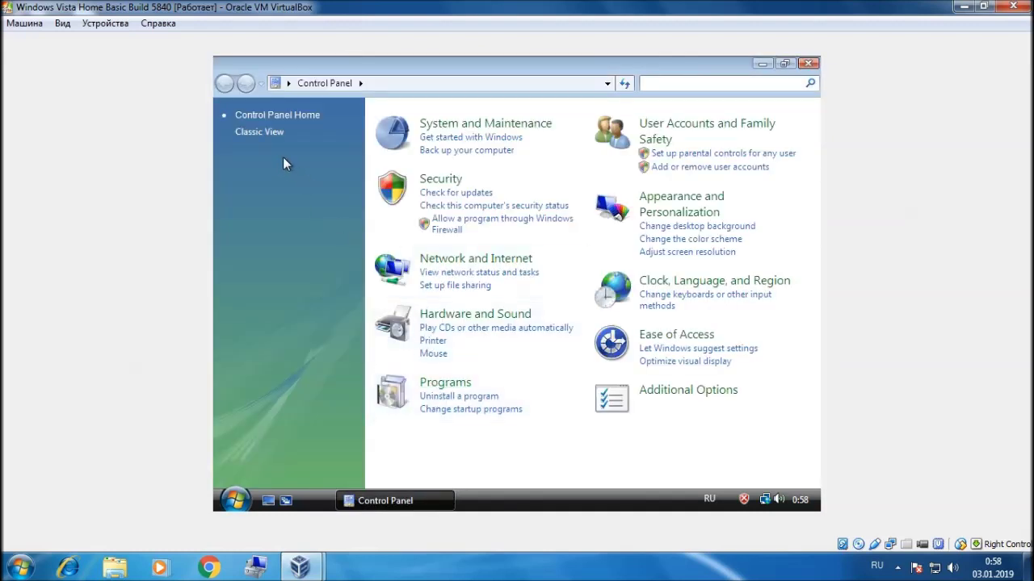
pyautogui.click(267, 133)
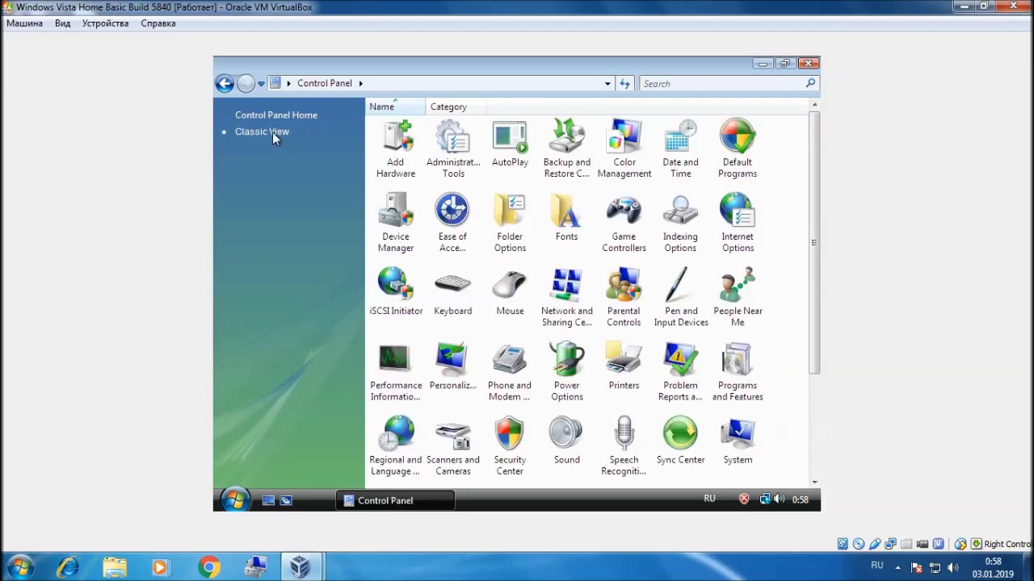
pyautogui.click(805, 65)
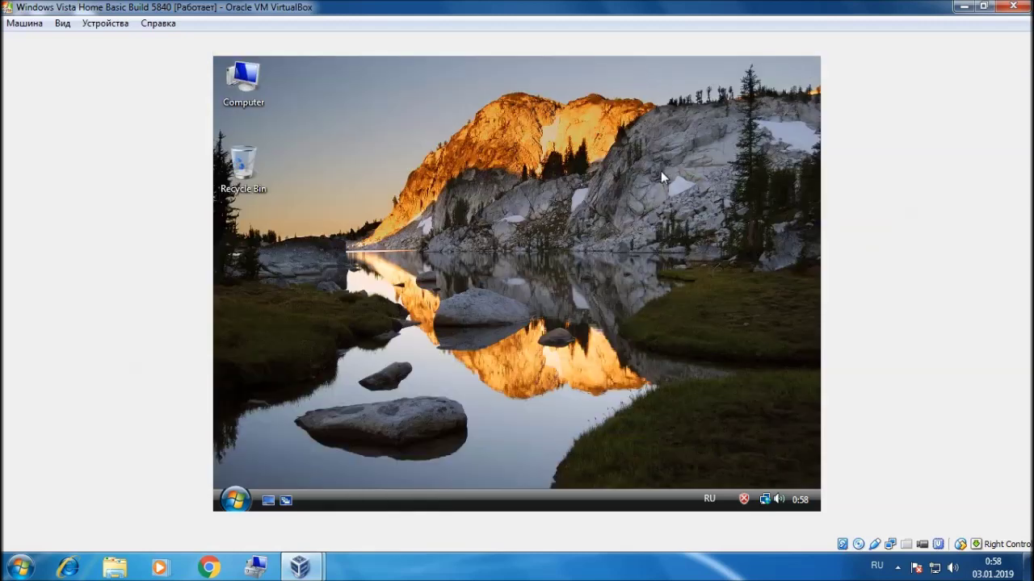
# Step: Preview the Windows Standard, Windows Classic and High Contrast color schemes in the appearance settings, and discard the selection
pyautogui.rightClick(659, 174)
pyautogui.click(732, 305)
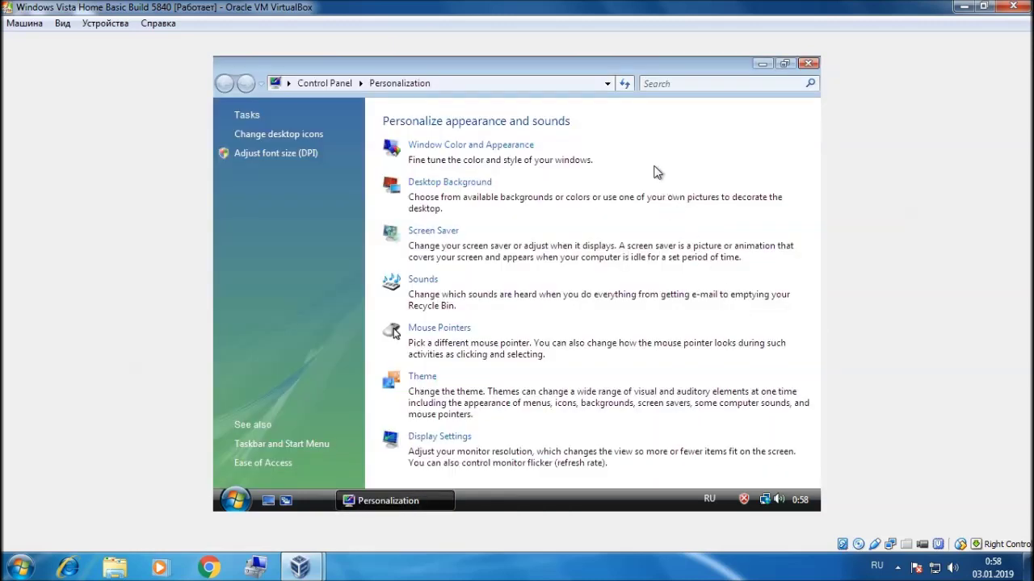
pyautogui.click(512, 150)
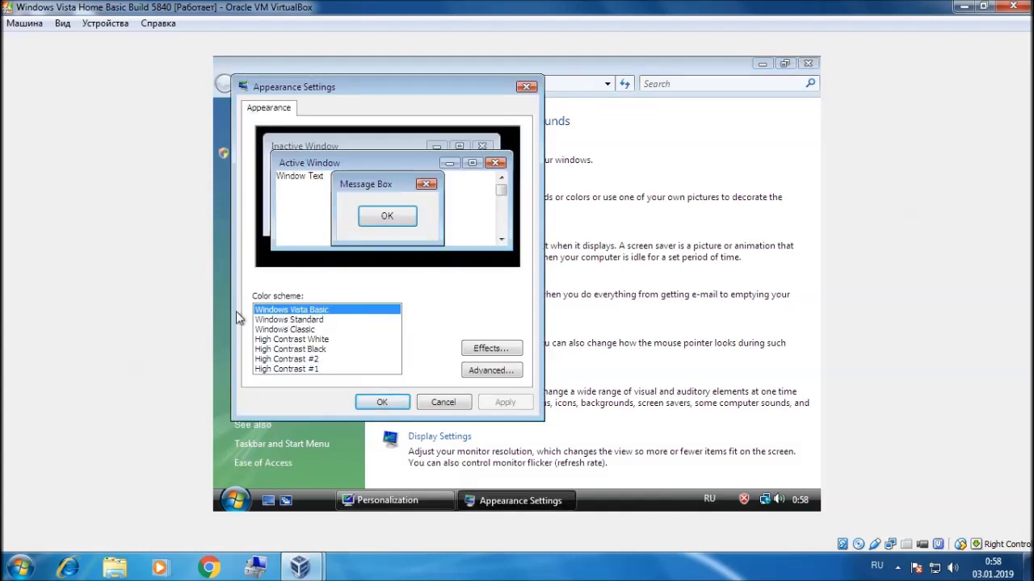
pyautogui.click(331, 322)
pyautogui.click(325, 330)
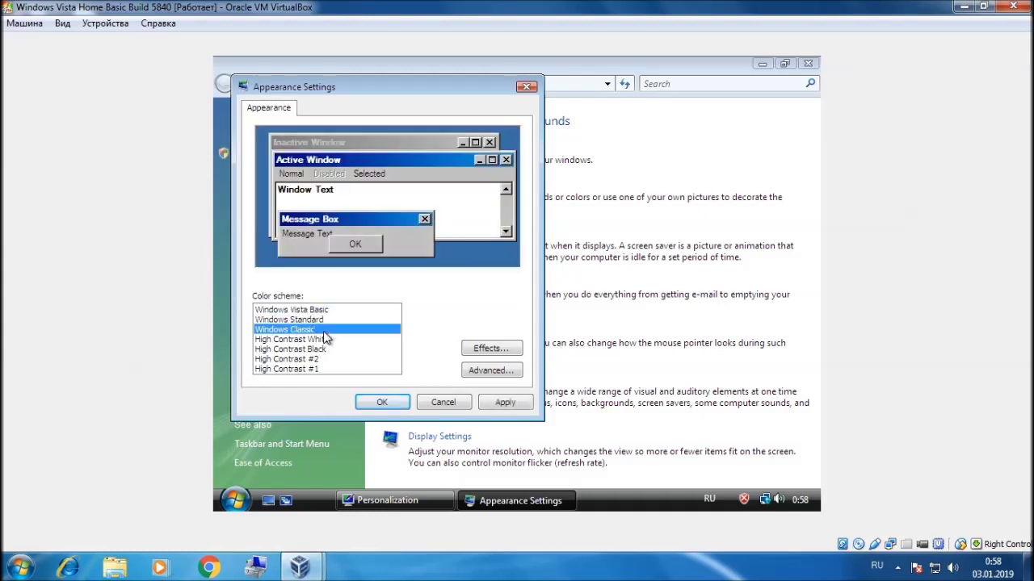
pyautogui.click(328, 310)
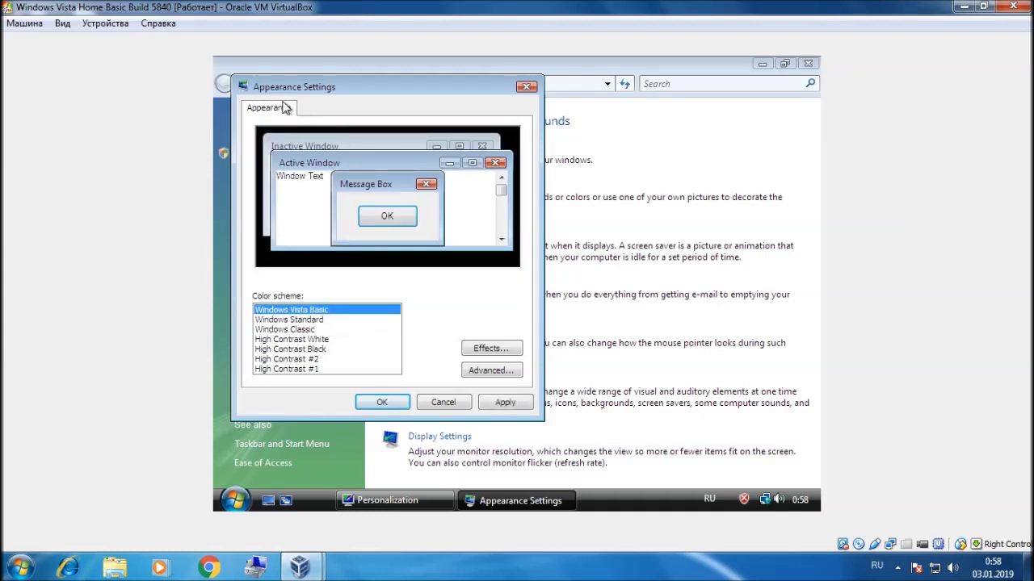
pyautogui.click(324, 320)
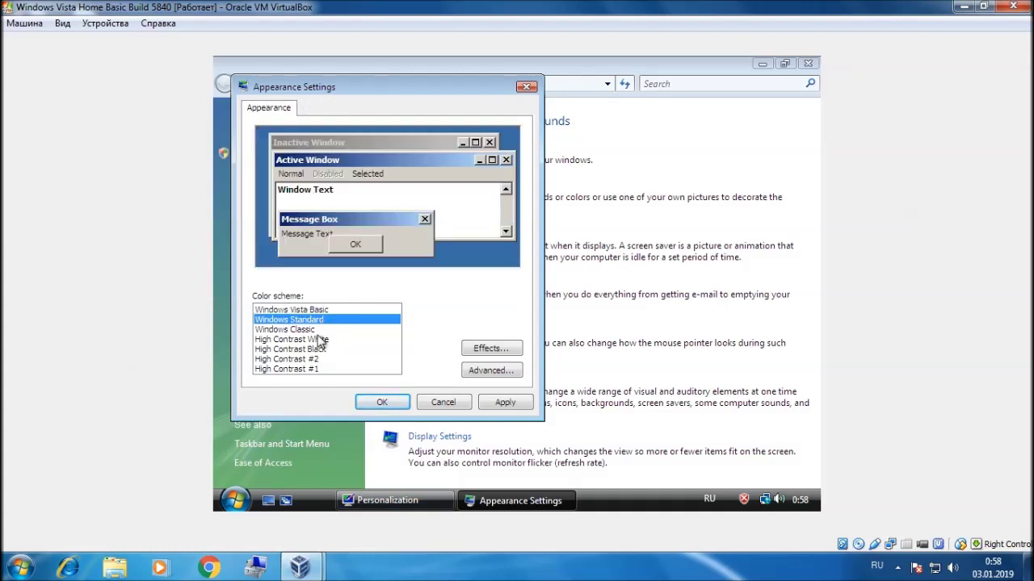
pyautogui.click(320, 330)
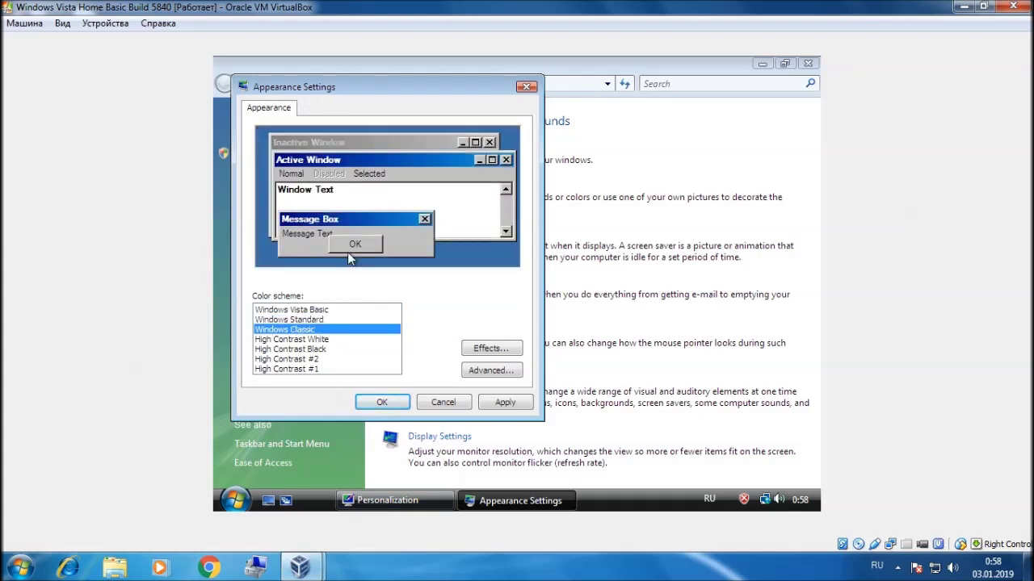
pyautogui.click(344, 343)
pyautogui.click(338, 350)
pyautogui.click(336, 369)
pyautogui.click(429, 402)
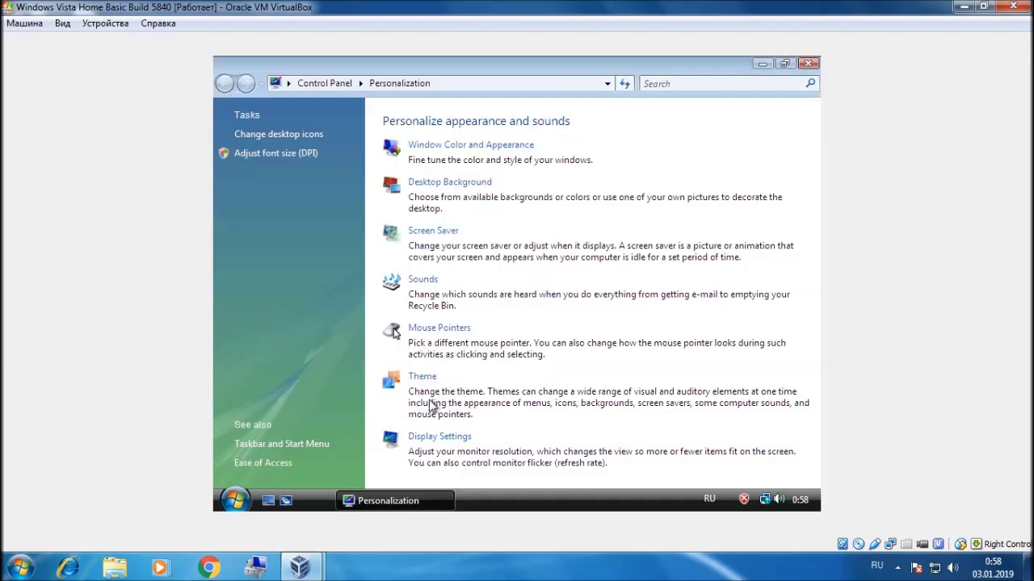
# Step: Try the display resolution slider up to 1600 by 1200 pixels, discard the change, and close the Personalization window
pyautogui.click(443, 438)
pyautogui.moveTo(301, 359); pyautogui.dragTo(522, 367)
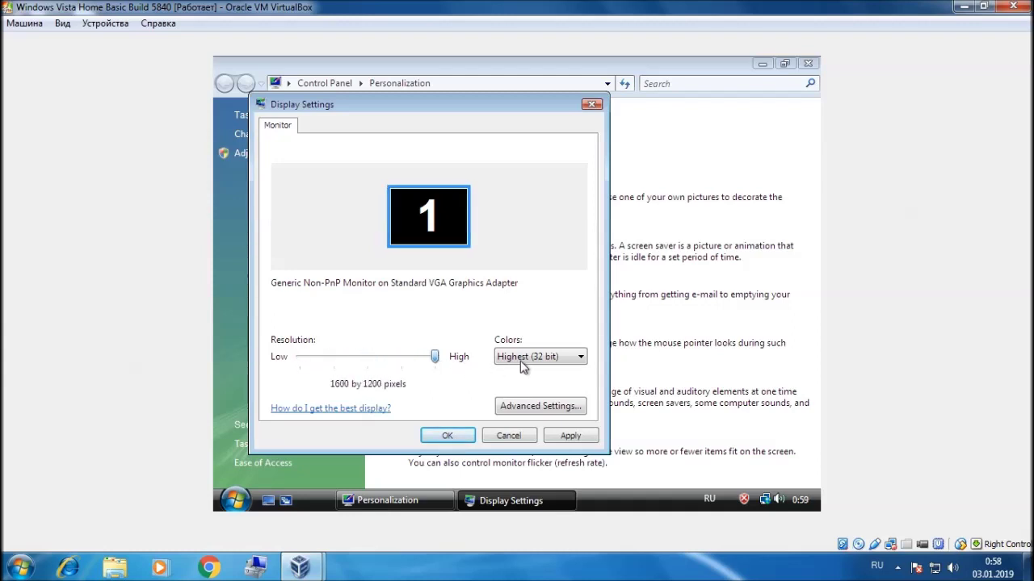
pyautogui.click(509, 436)
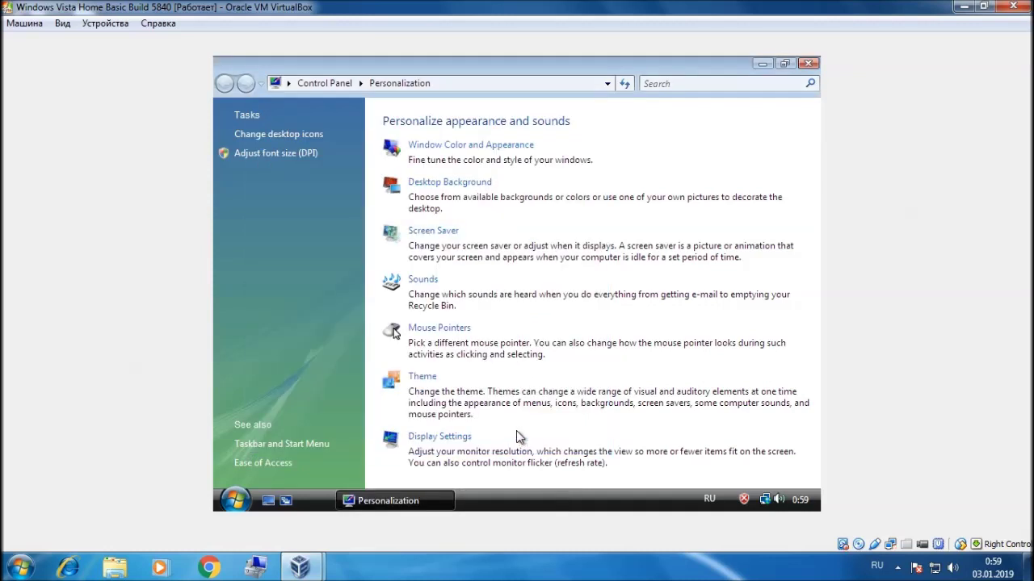
pyautogui.click(809, 63)
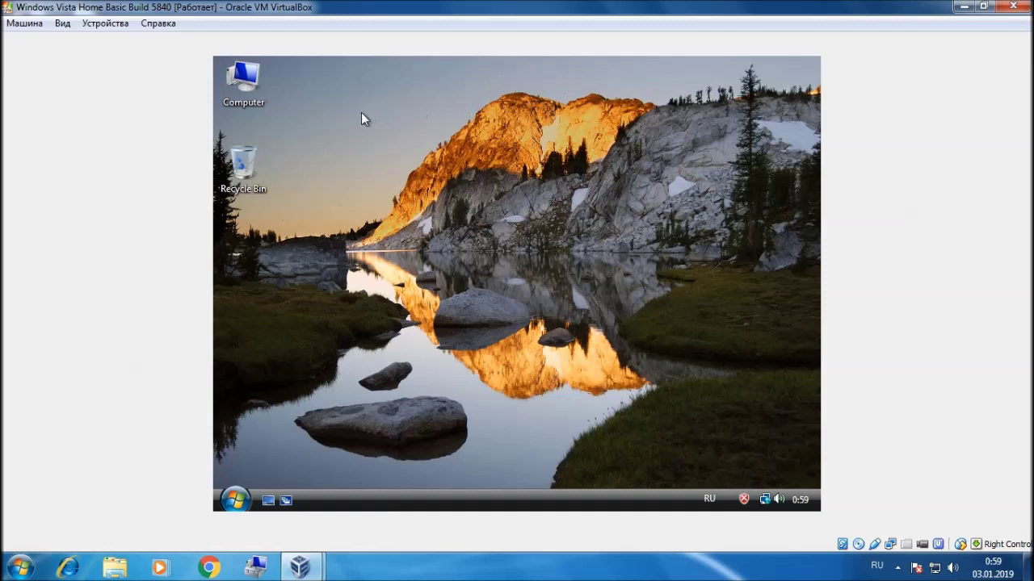
# Step: Look through the Maintenance, Startup, Extras and Upgrades, and Accessories program folders, including Ease of Access and System Tools
pyautogui.click(235, 500)
pyautogui.click(255, 450)
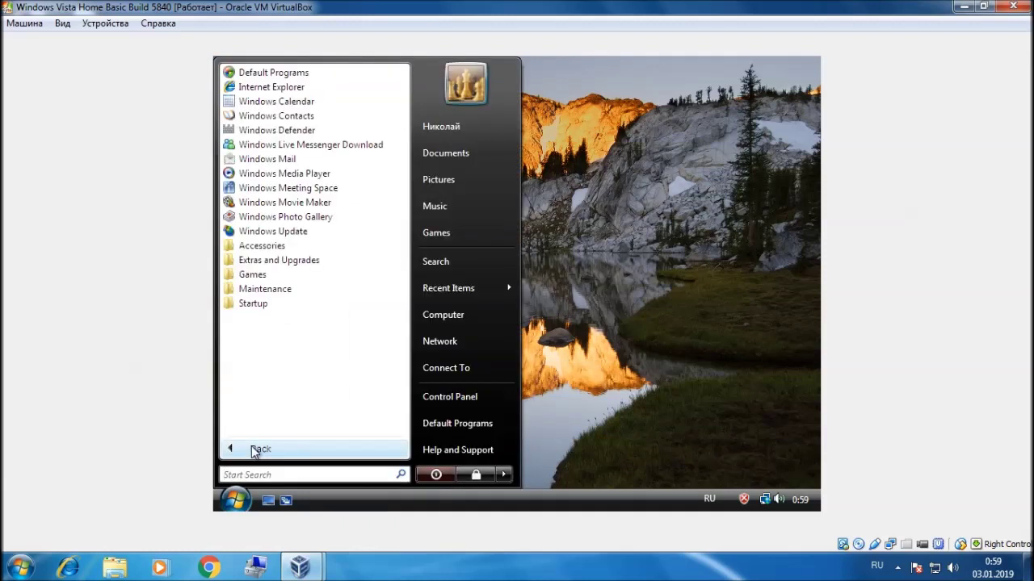
pyautogui.click(267, 288)
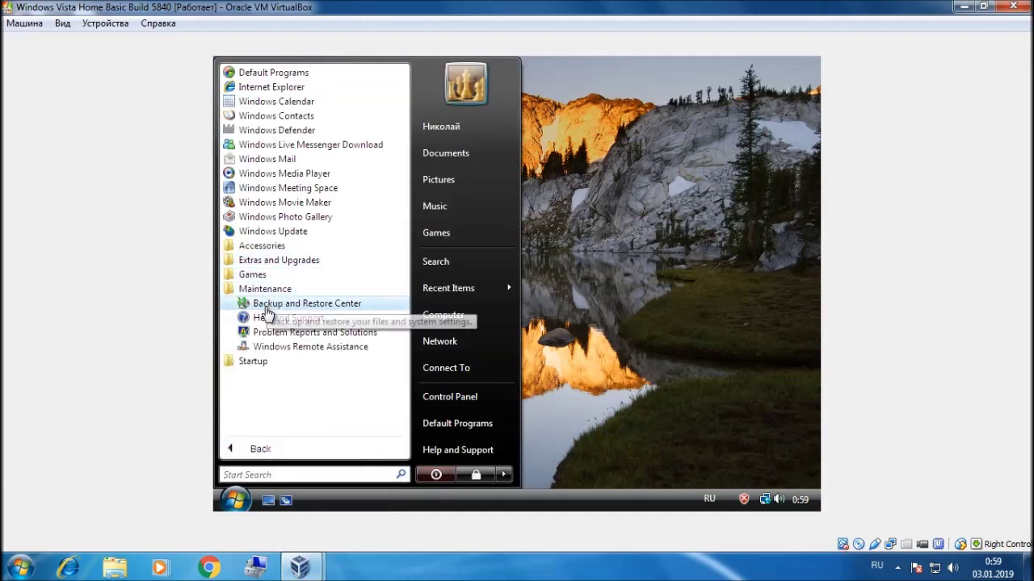
pyautogui.click(261, 359)
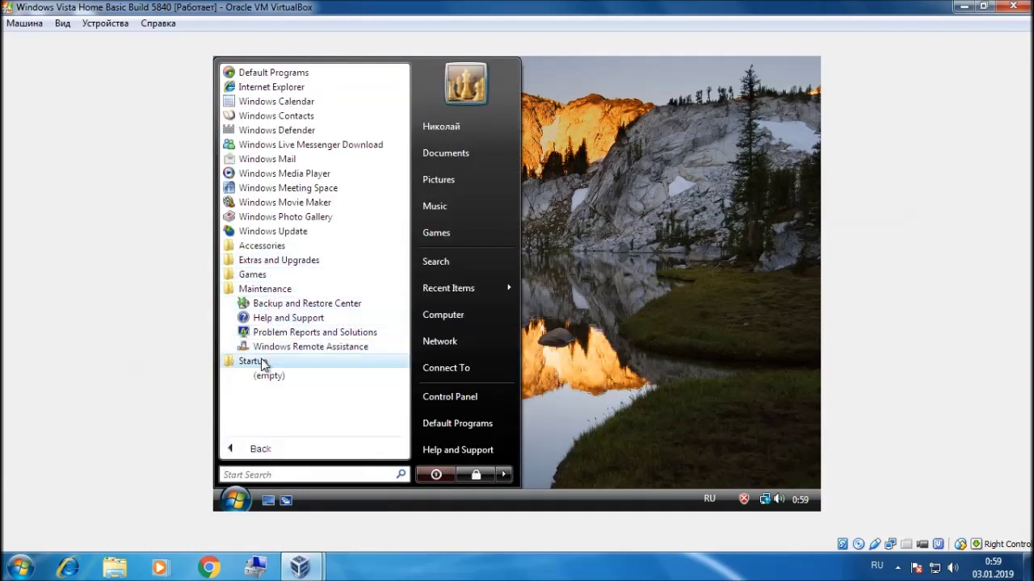
pyautogui.click(270, 263)
pyautogui.click(271, 246)
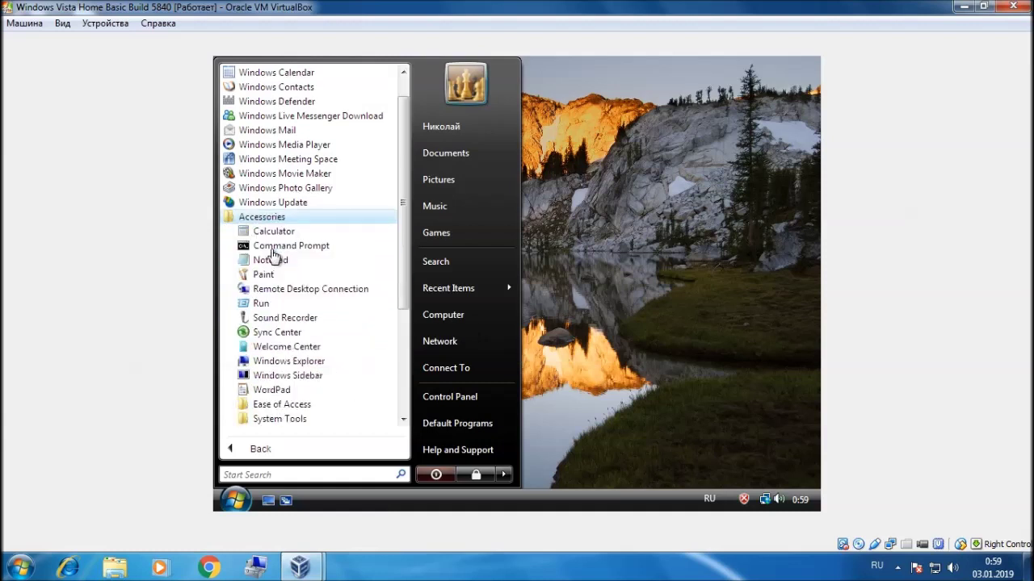
pyautogui.scroll(-2, 307, 371)
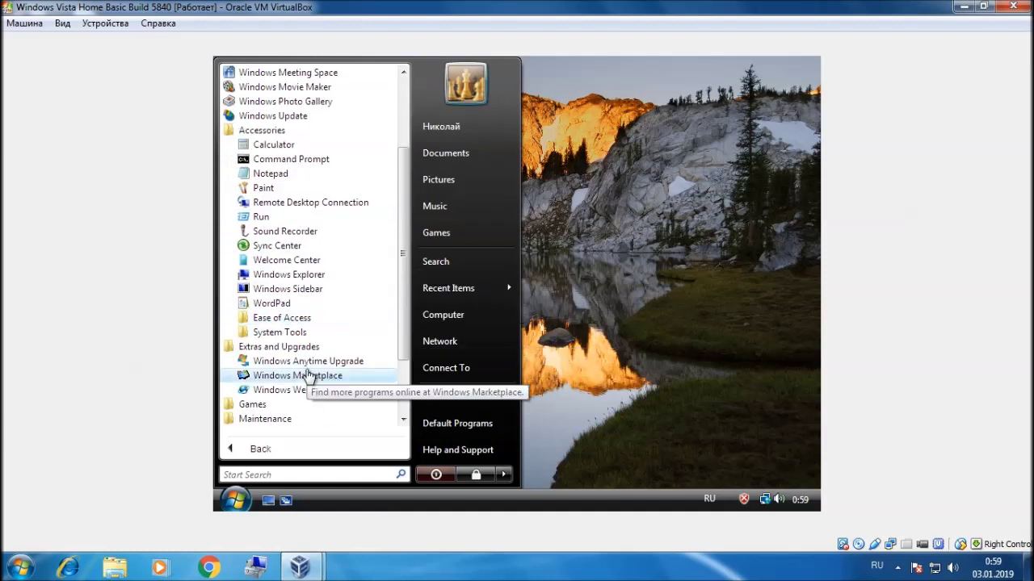
pyautogui.click(310, 318)
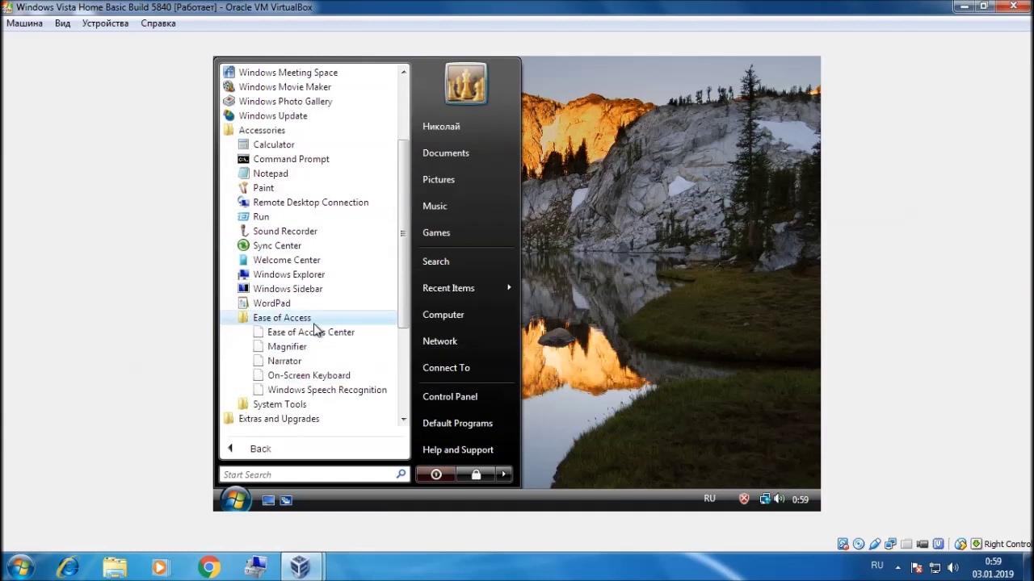
pyautogui.click(301, 406)
pyautogui.scroll(-2, 303, 392)
pyautogui.scroll(-1, 303, 393)
pyautogui.click(305, 379)
pyautogui.scroll(-1, 307, 392)
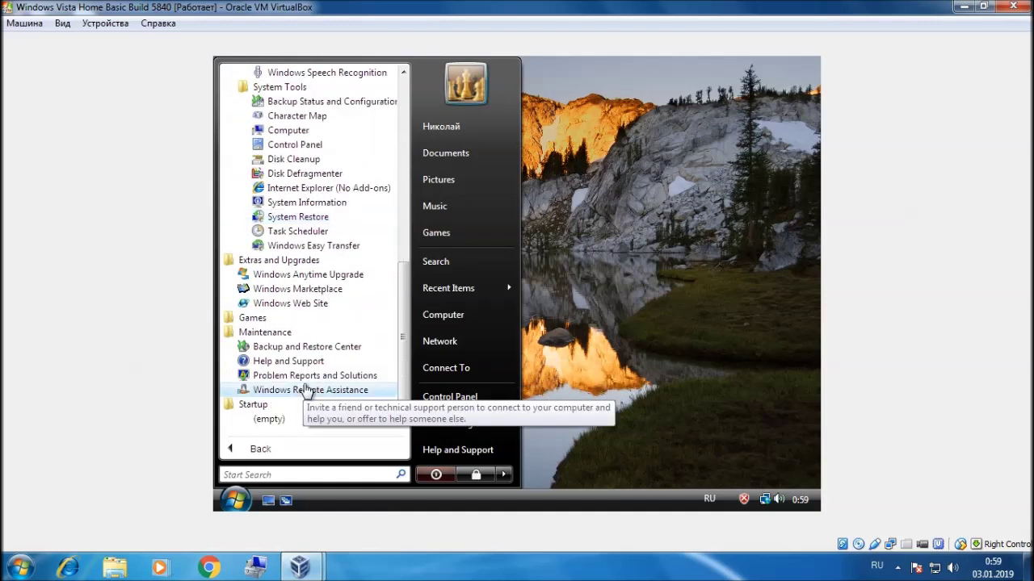
pyautogui.click(237, 501)
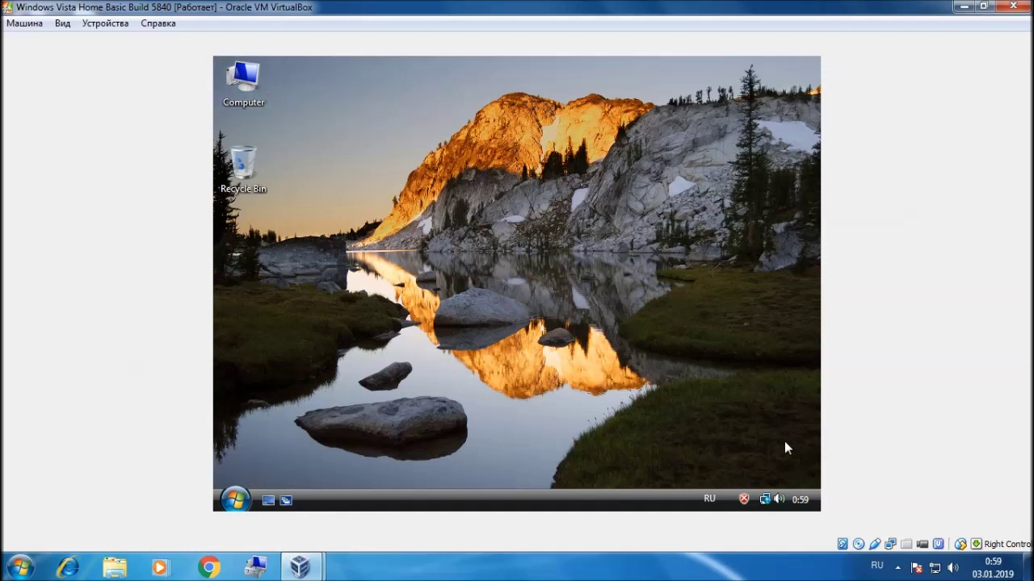
# Step: Launch Internet Explorer, turn off the automatic Phishing Filter in its setup dialog, and dismiss the website check tip
pyautogui.click(235, 501)
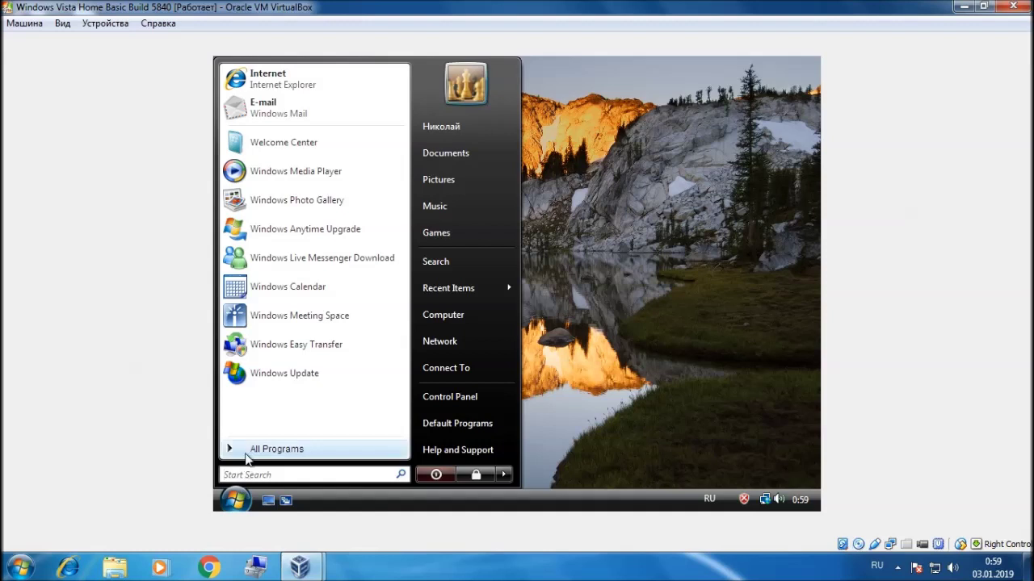
pyautogui.click(282, 84)
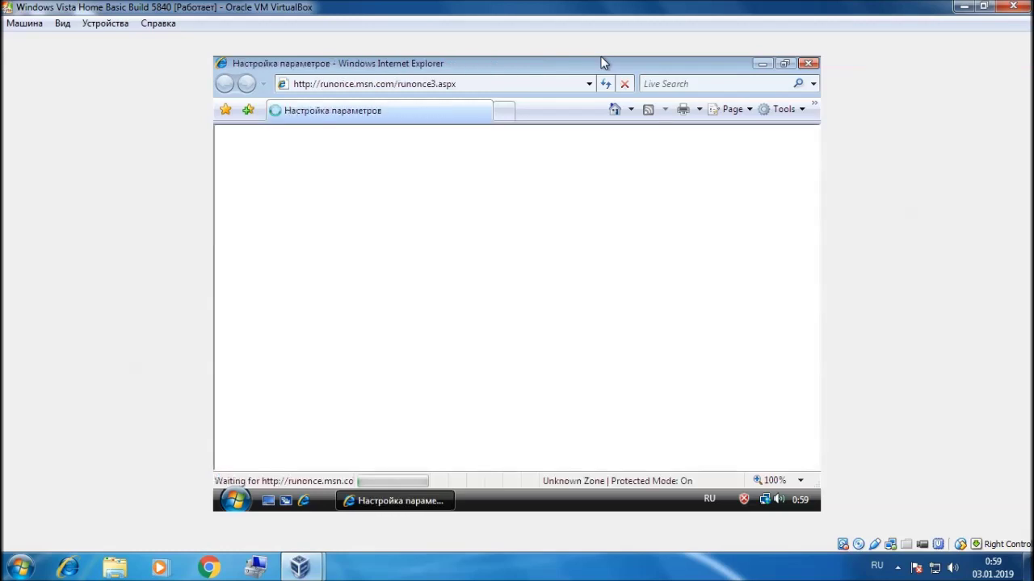
pyautogui.click(439, 284)
pyautogui.moveTo(457, 125); pyautogui.dragTo(513, 494)
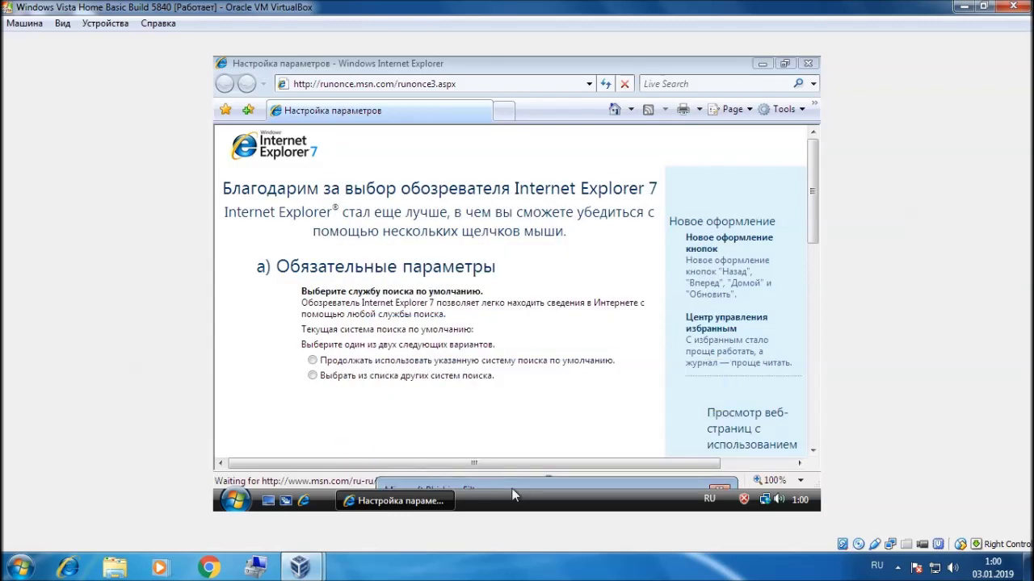
pyautogui.moveTo(513, 494); pyautogui.dragTo(466, 153)
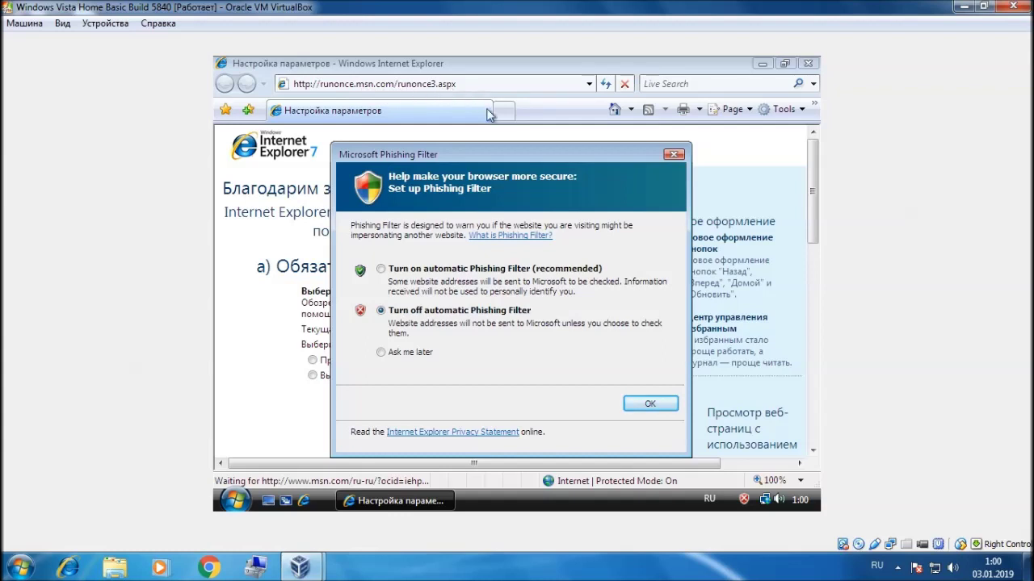
pyautogui.click(656, 404)
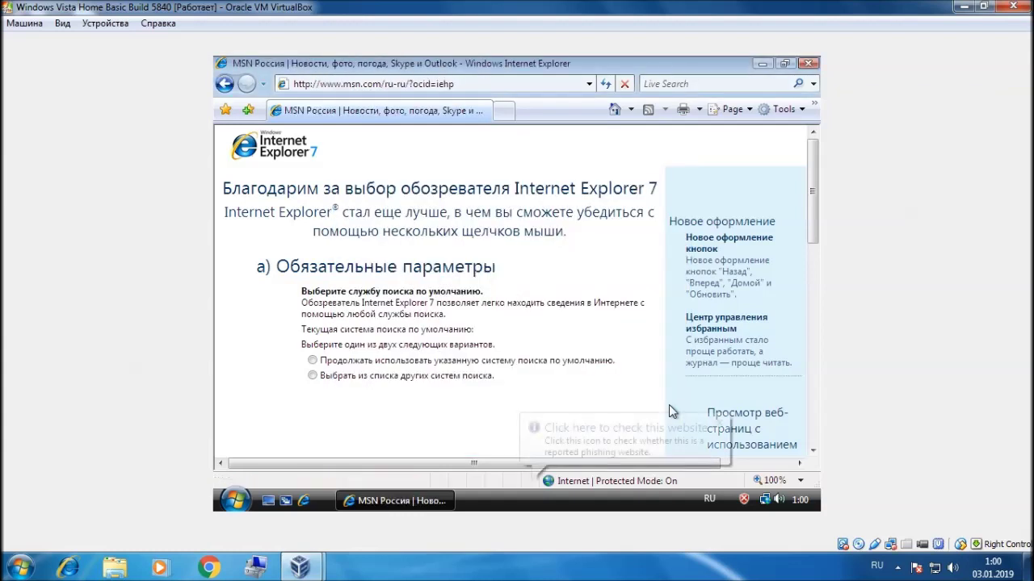
pyautogui.click(718, 424)
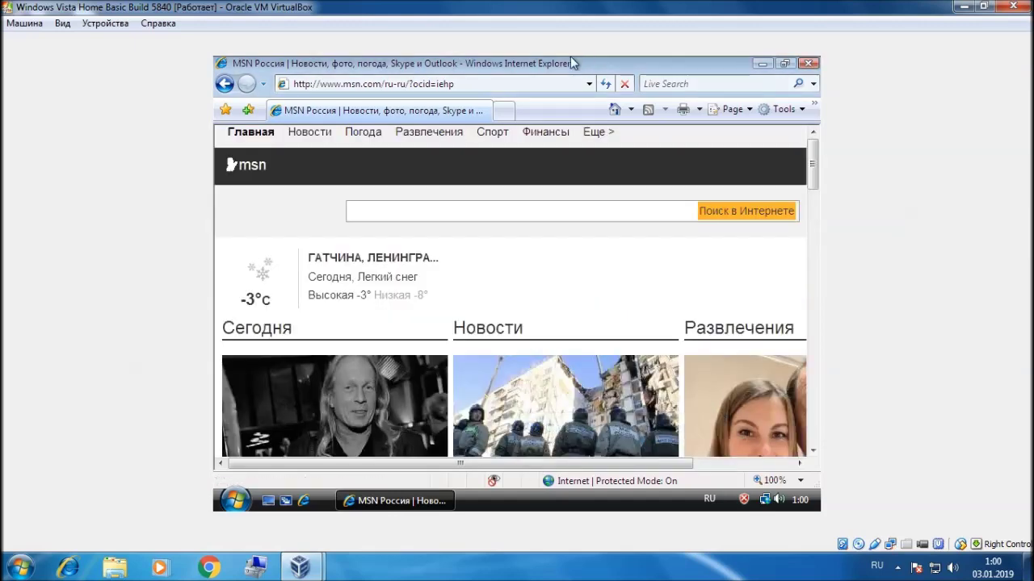
# Step: Look over the MSN page and the version information in About Internet Explorer, and close the browser
pyautogui.scroll(-3, 817, 170)
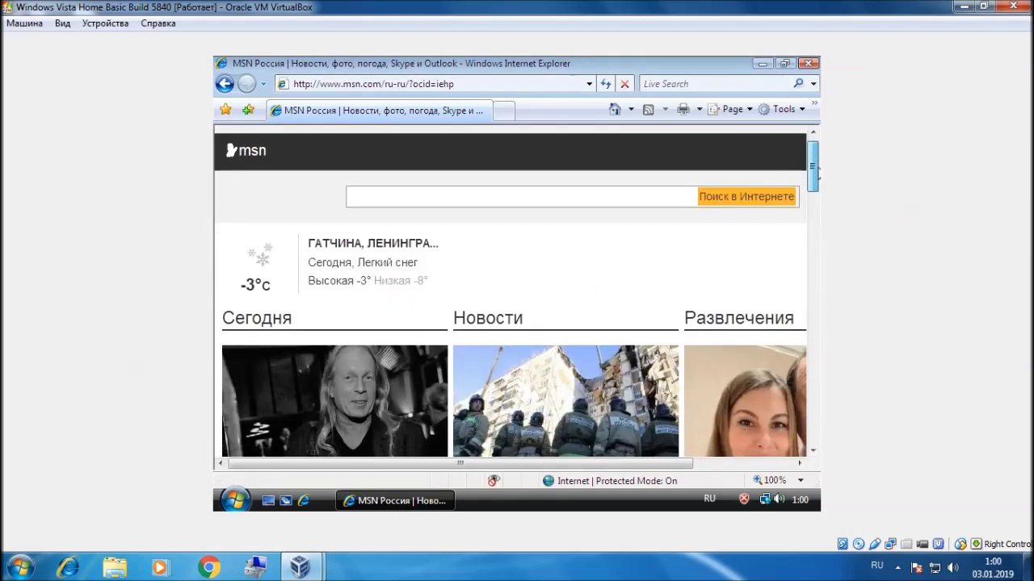
pyautogui.moveTo(551, 466); pyautogui.dragTo(363, 467)
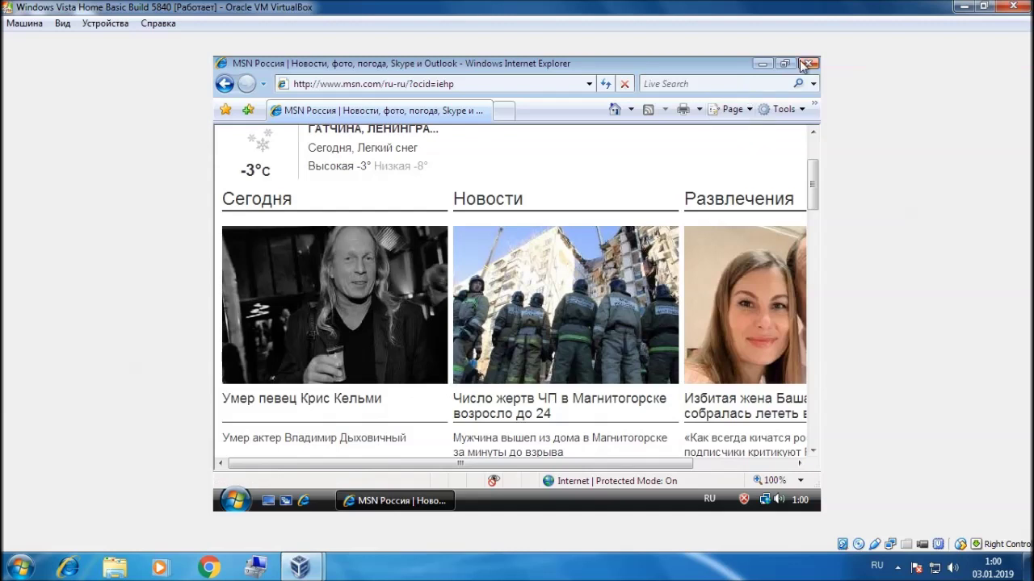
pyautogui.click(814, 103)
pyautogui.click(696, 229)
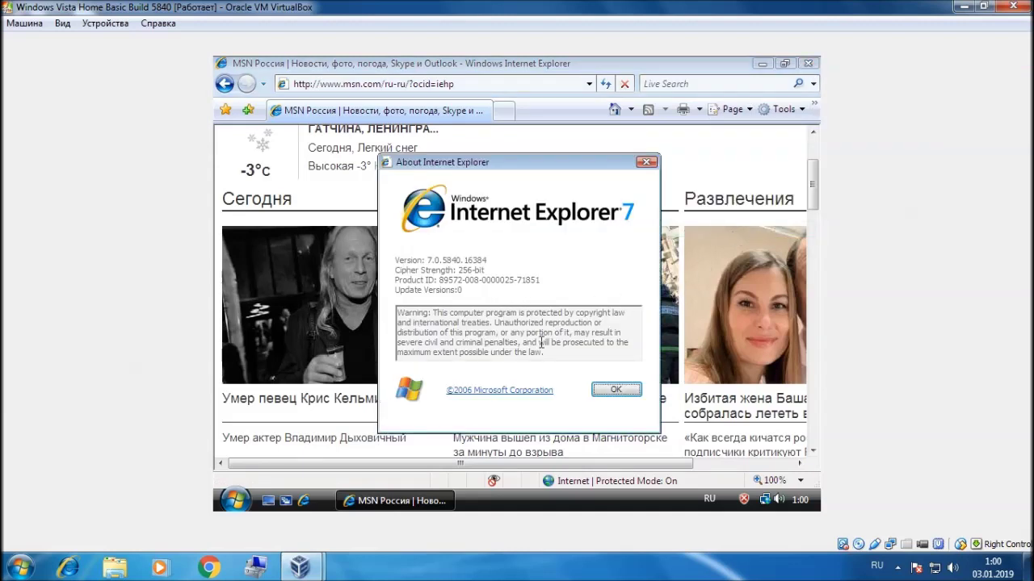
pyautogui.click(616, 389)
pyautogui.hotkey('alt', 'F4')
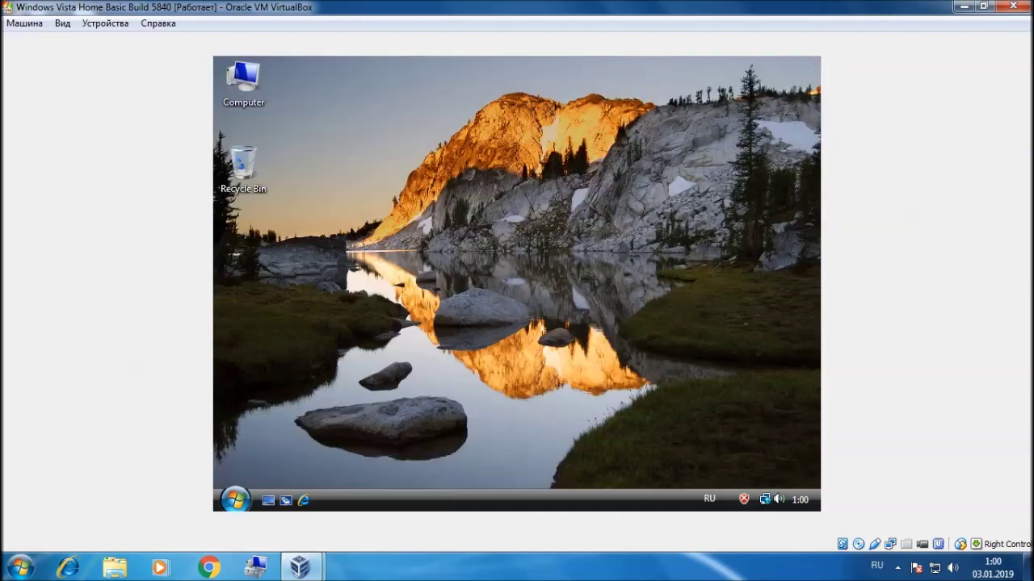
# Step: Launch Windows Media Player from the installed programs and complete its initial setup with Express Settings
pyautogui.click(234, 501)
pyautogui.click(260, 453)
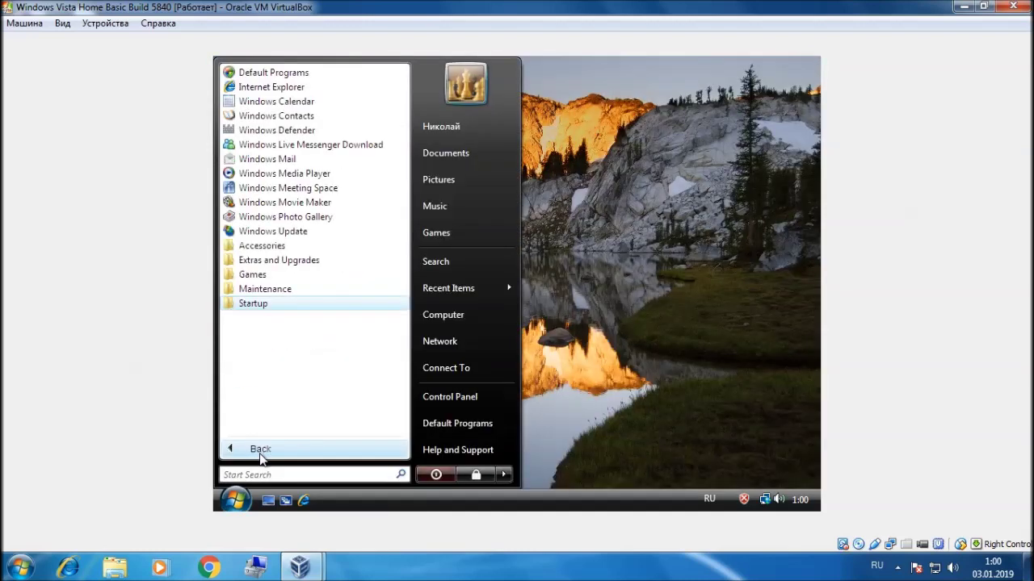
pyautogui.click(290, 175)
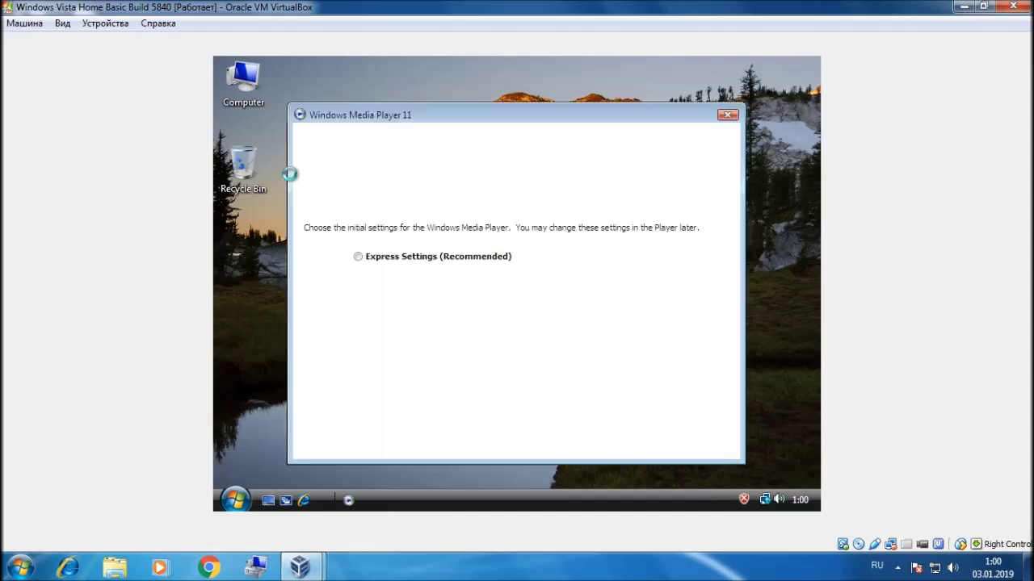
pyautogui.click(472, 257)
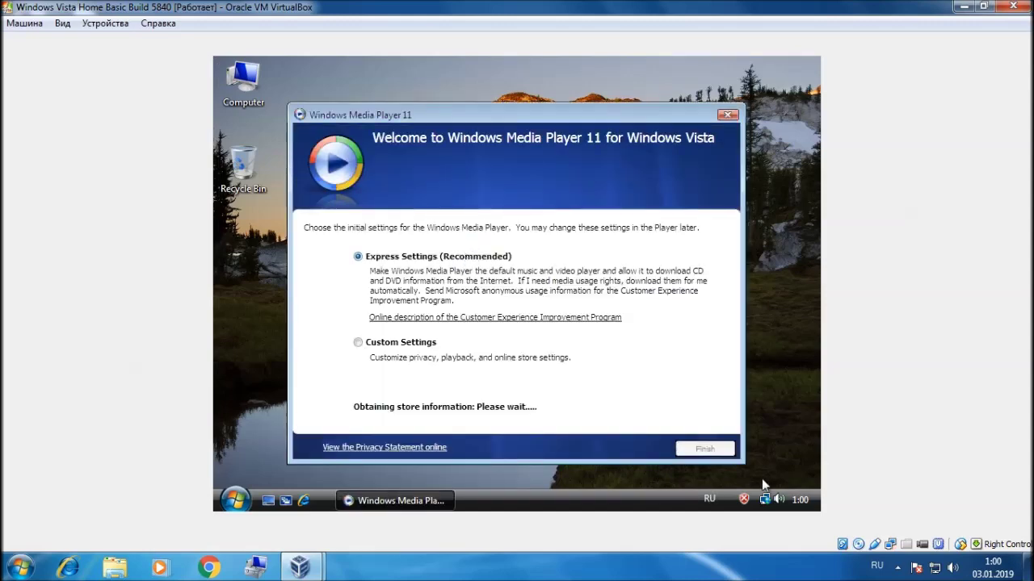
pyautogui.click(718, 453)
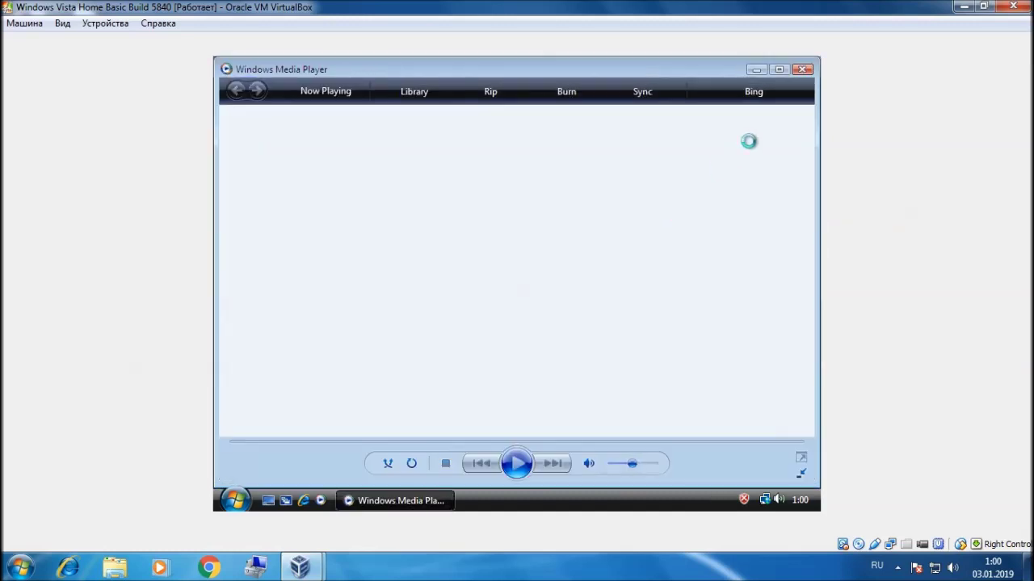
# Step: Maximize Windows Media Player, raise its volume to the maximum, and close the player
pyautogui.click(777, 68)
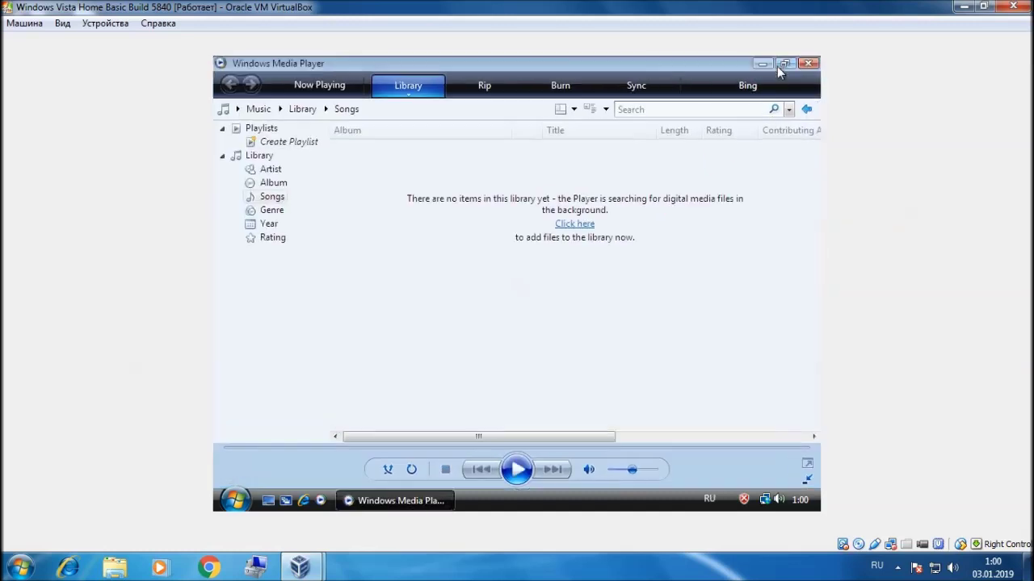
pyautogui.moveTo(630, 475); pyautogui.dragTo(706, 479)
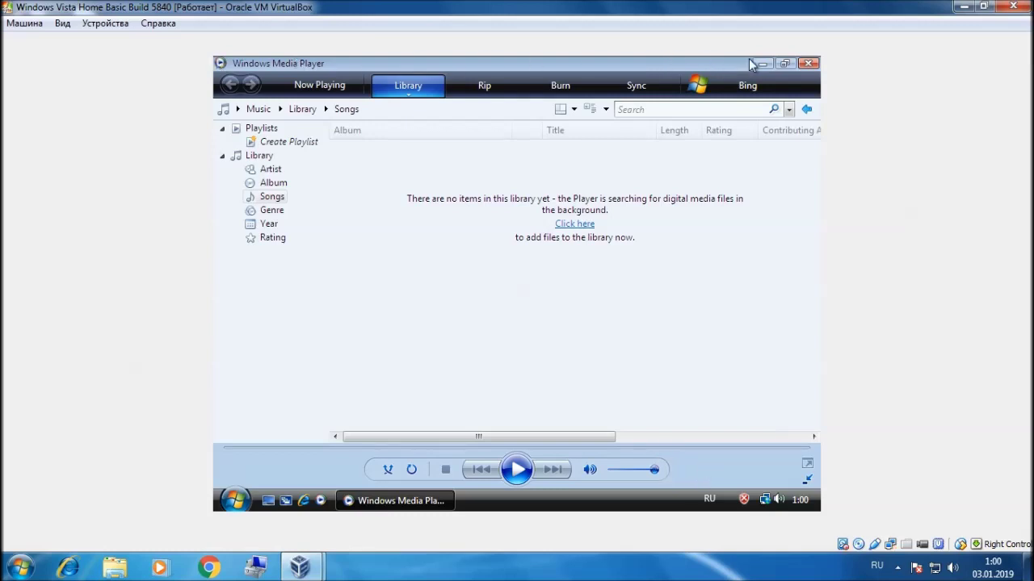
pyautogui.click(806, 65)
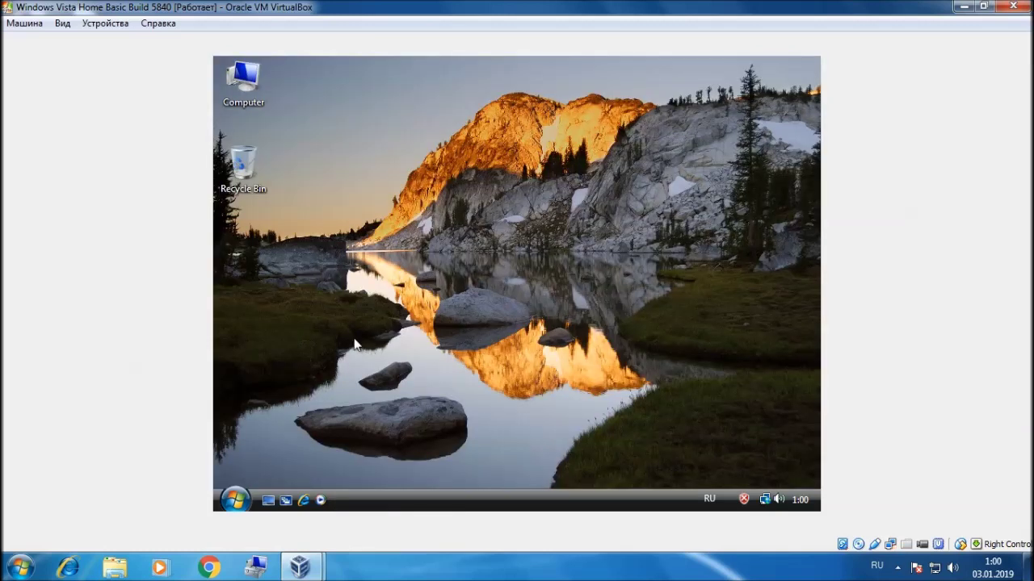
# Step: Shut down the Windows Vista virtual machine and close the VirtualBox Manager
pyautogui.click(235, 500)
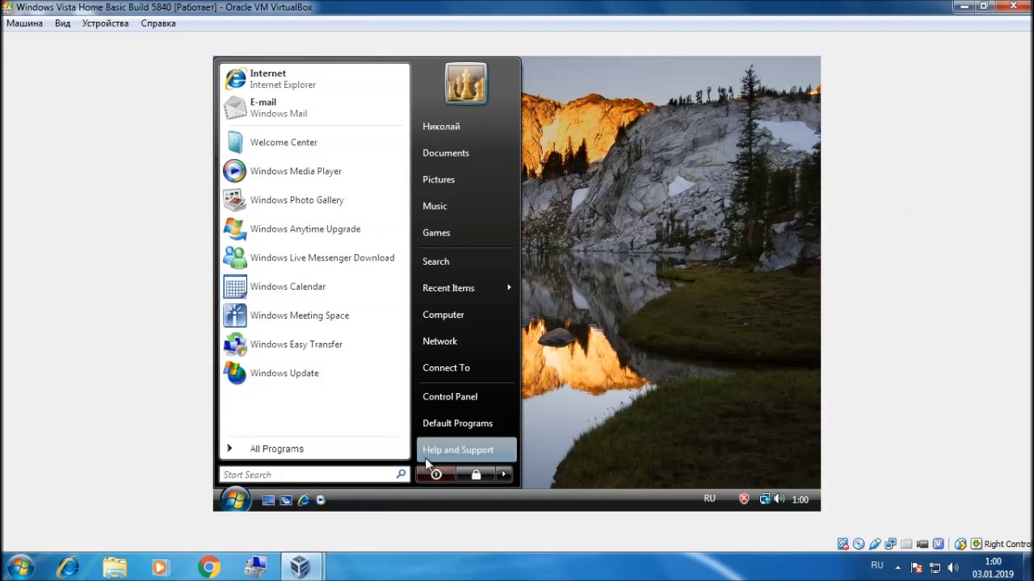
pyautogui.click(504, 475)
pyautogui.click(533, 476)
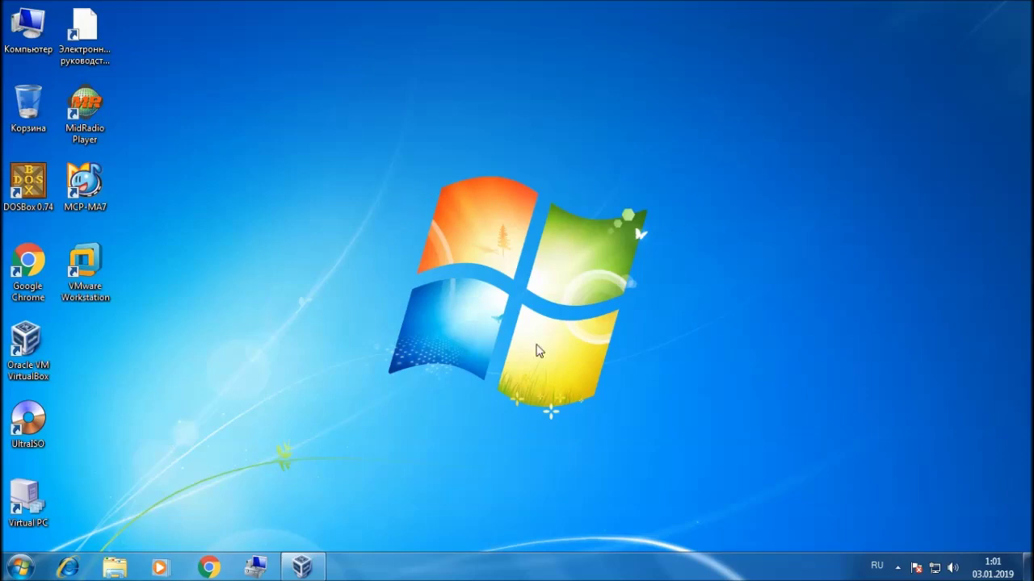
pyautogui.click(303, 567)
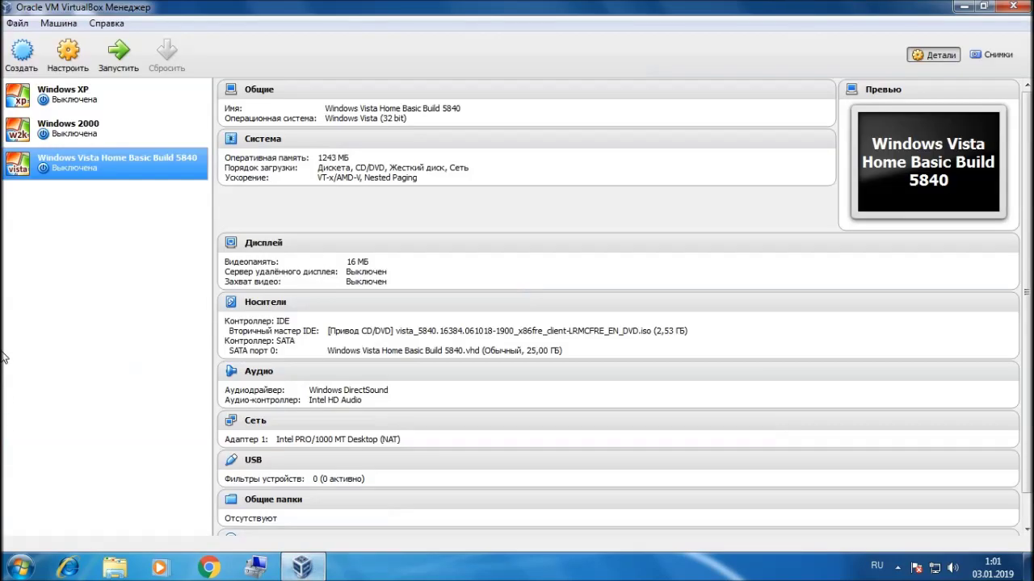
pyautogui.click(1013, 7)
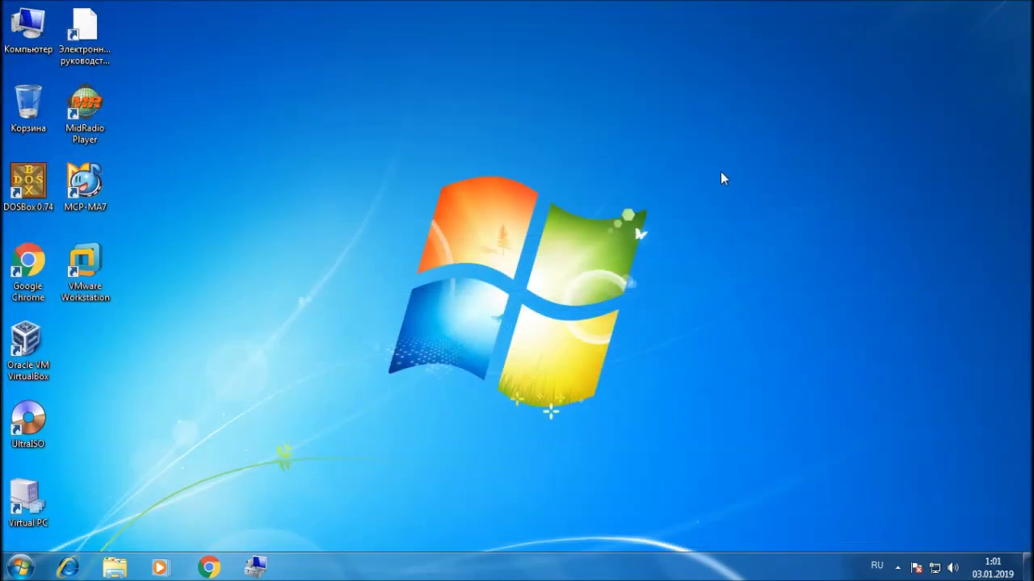